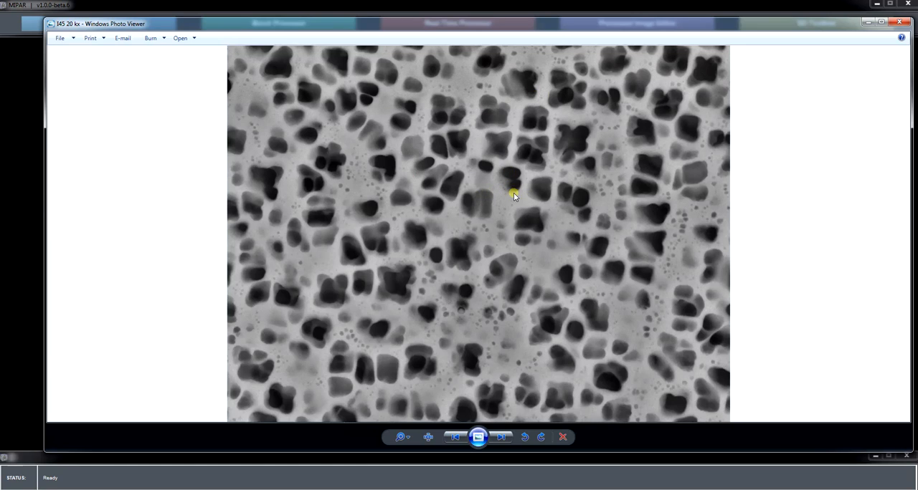
# Step: View the sample image s in the Optimizing_Steps folder, and clear the image and folder windows away
pyautogui.click(899, 23)
pyautogui.doubleClick(387, 170)
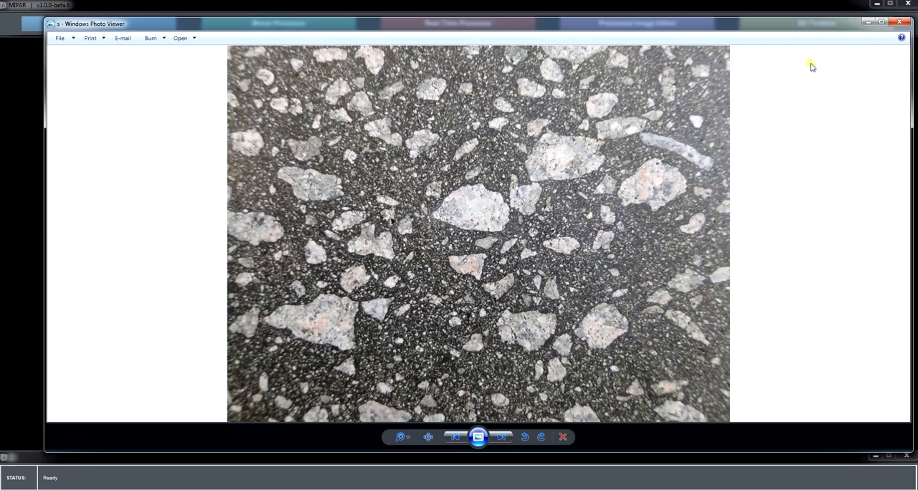
pyautogui.click(900, 23)
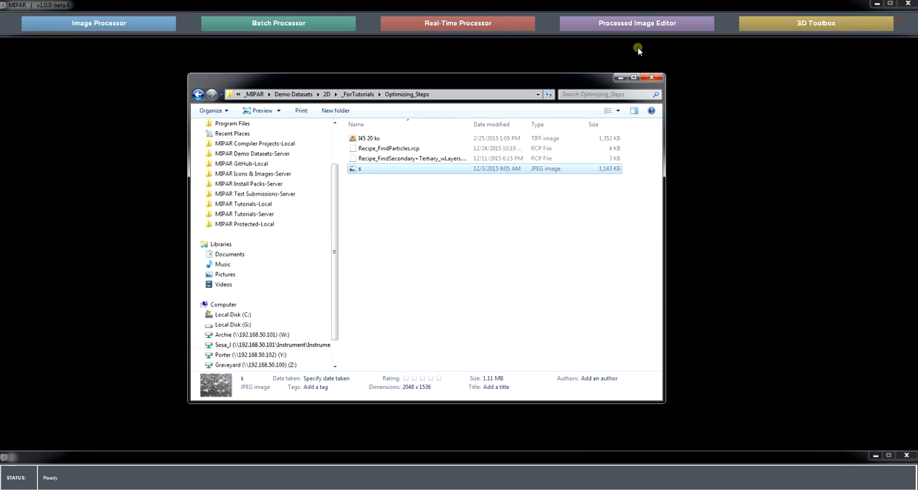
pyautogui.click(621, 78)
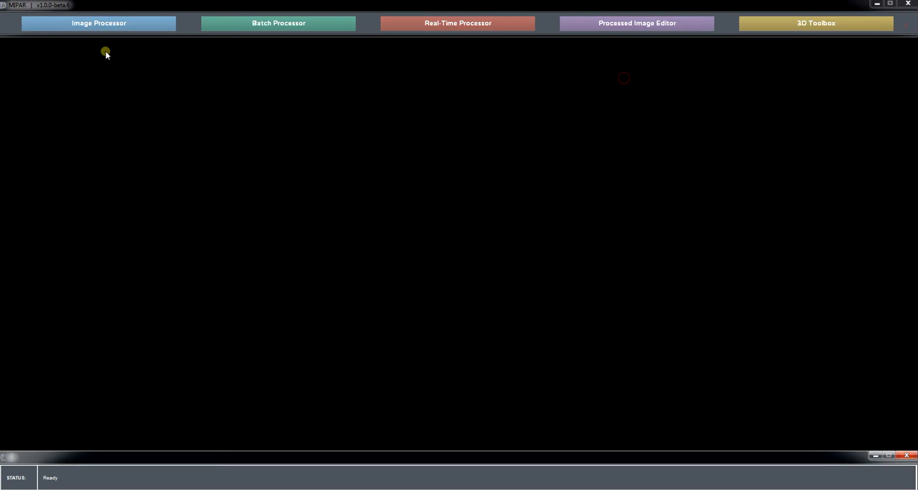
# Step: Launch the Image Processor and open the image I45 20 kx from the Optimizing_Steps folder
pyautogui.click(124, 23)
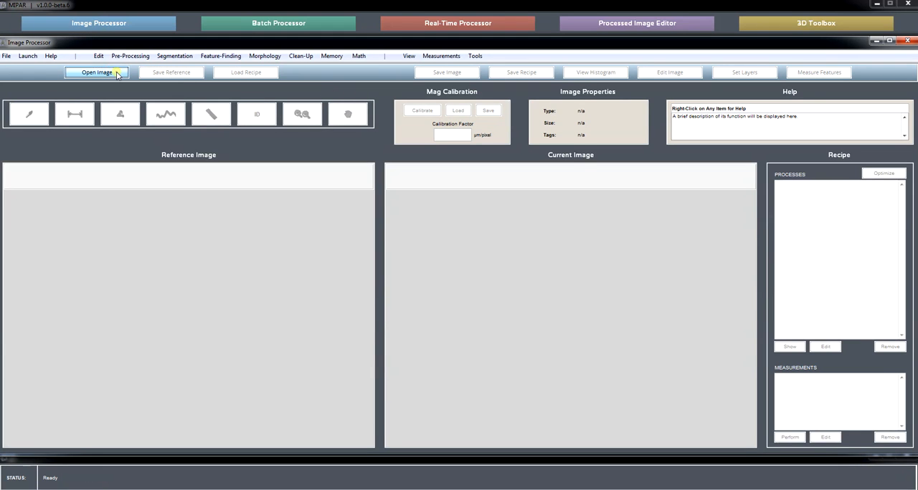
pyautogui.click(97, 73)
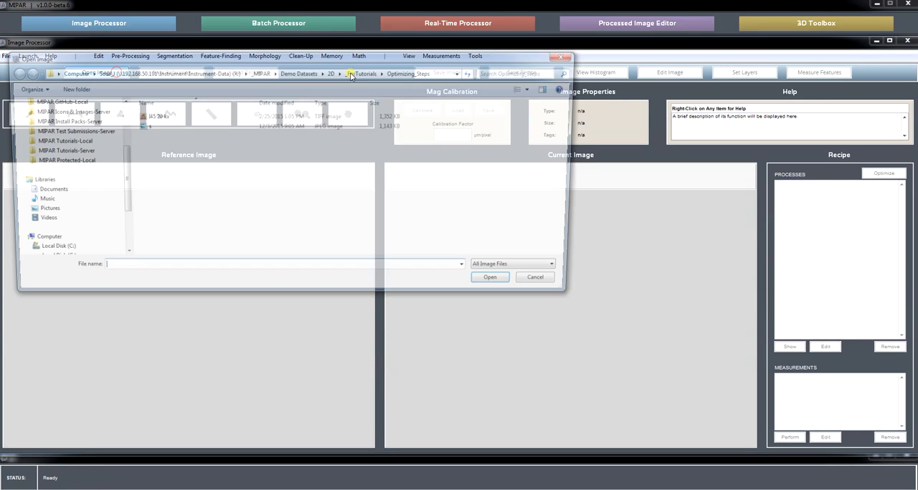
pyautogui.click(200, 117)
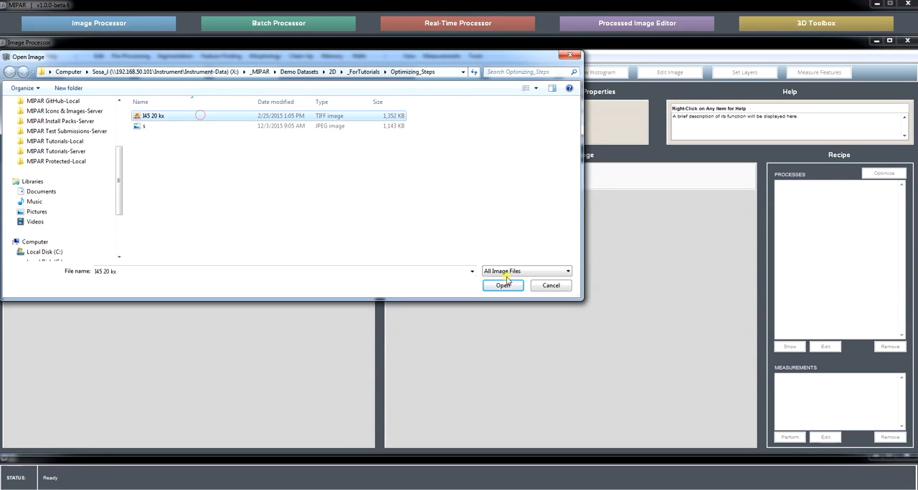
pyautogui.click(503, 285)
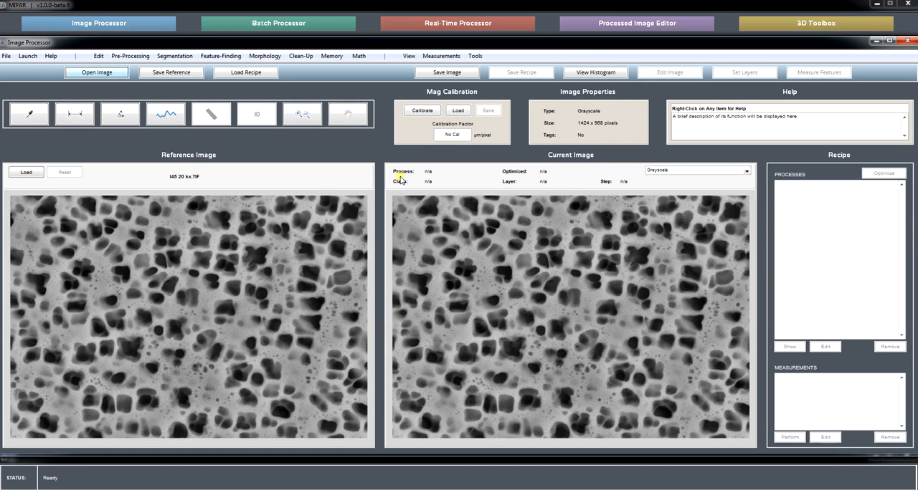
# Step: Load the recipe Recipe_FindSecondary+Tertiary_wLayers.rcp onto the open image
pyautogui.click(267, 74)
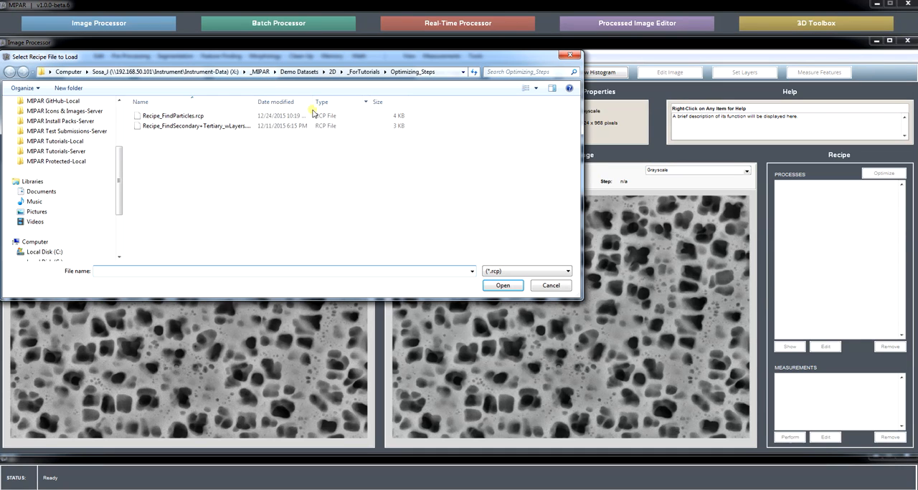
pyautogui.click(244, 127)
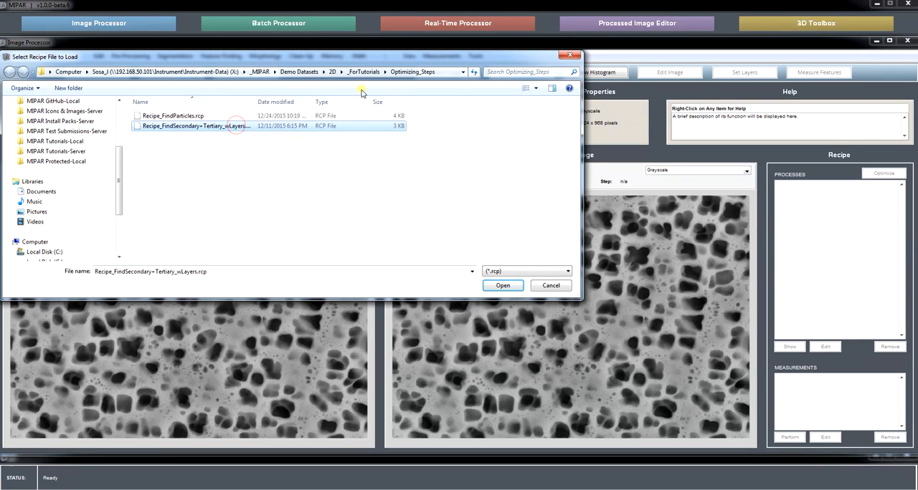
pyautogui.click(502, 285)
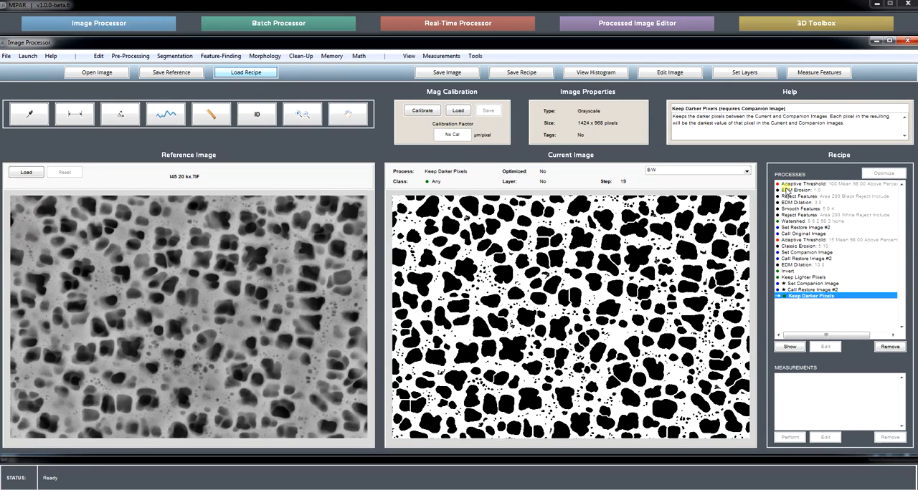
# Step: Open the recipe's first Adaptive Threshold process for editing and compare its magnified preview with the unprocessed image
pyautogui.click(843, 186)
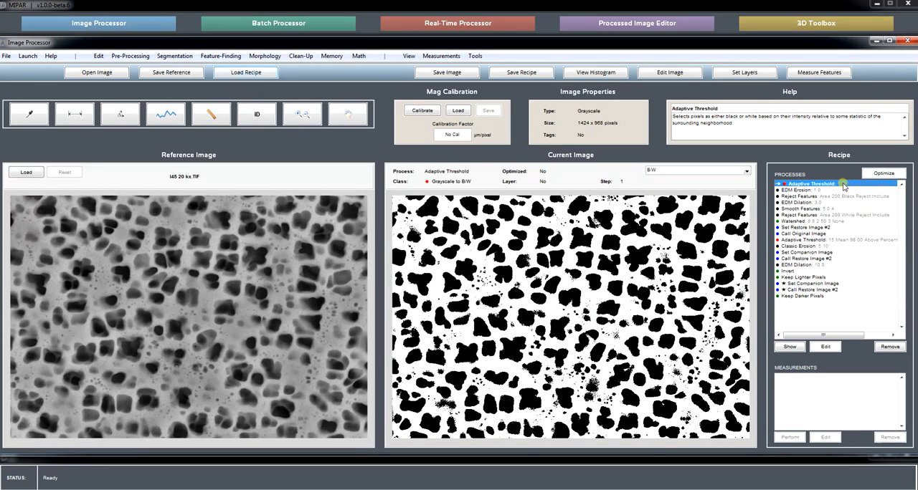
pyautogui.click(825, 347)
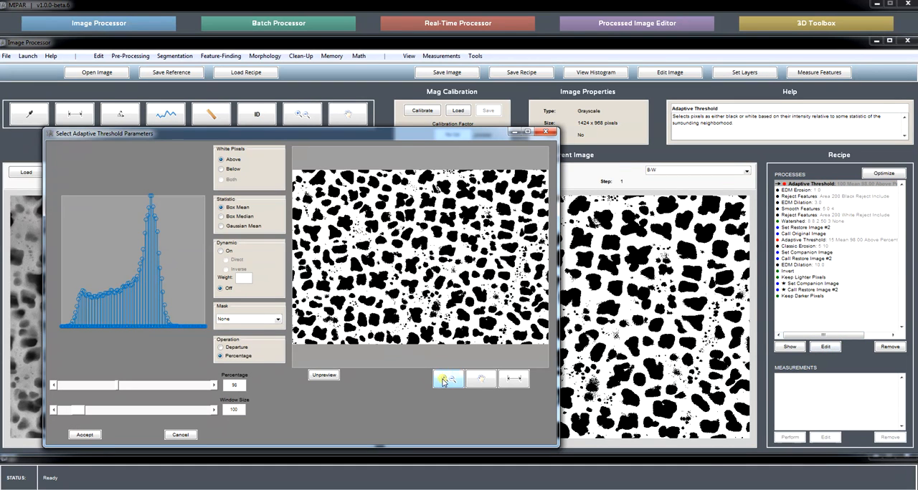
pyautogui.click(448, 378)
pyautogui.moveTo(481, 298); pyautogui.dragTo(480, 298)
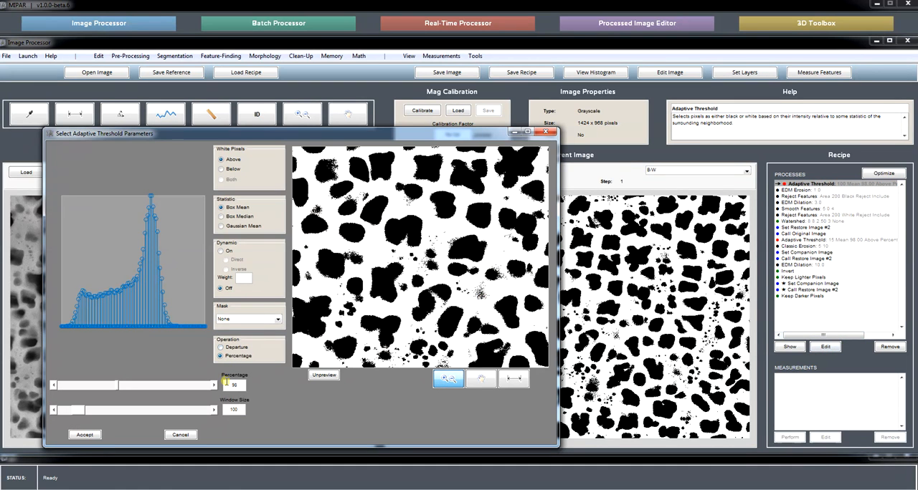
pyautogui.click(323, 375)
pyautogui.click(324, 375)
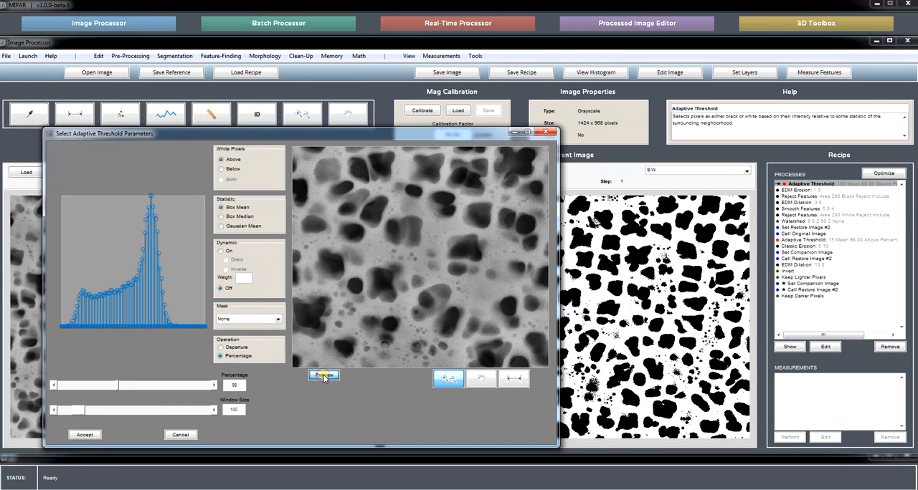
# Step: Try Adaptive Threshold percentages of about 106.6 and 100, comparing the preview with the unprocessed image
pyautogui.moveTo(121, 385); pyautogui.dragTo(123, 385)
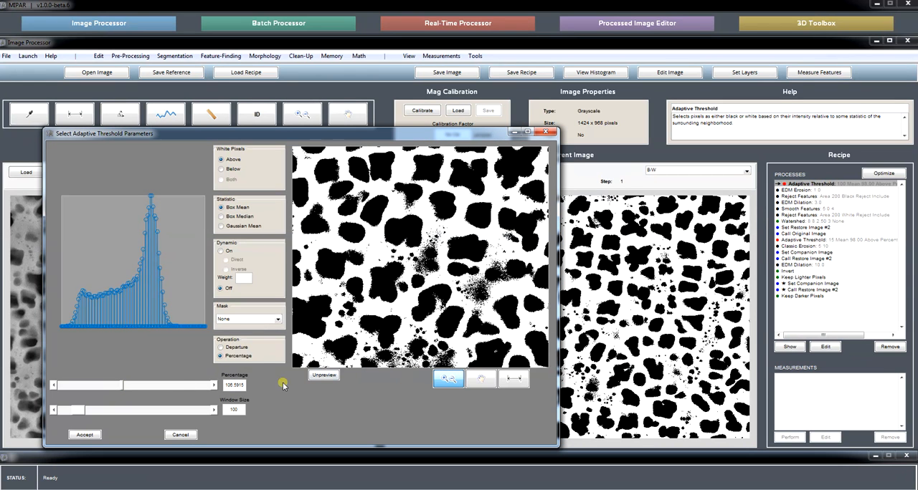
pyautogui.click(323, 376)
pyautogui.click(324, 375)
pyautogui.click(324, 375)
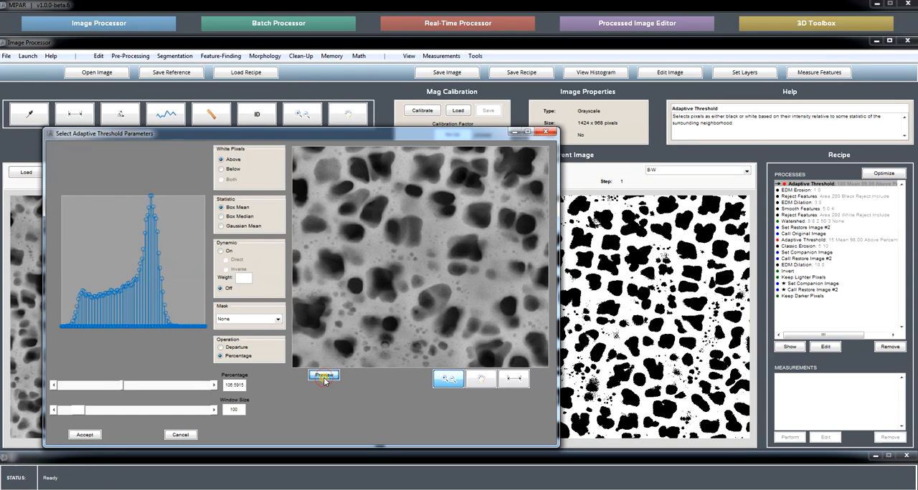
pyautogui.moveTo(123, 385); pyautogui.dragTo(119, 386)
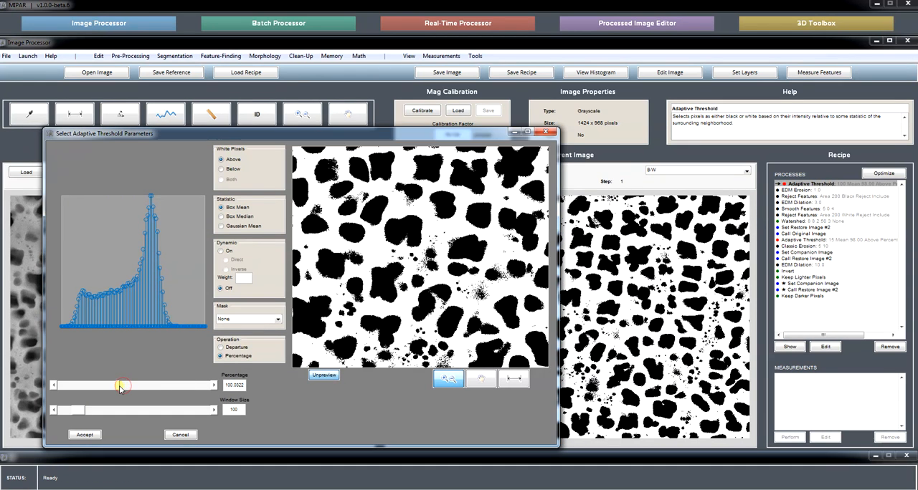
# Step: Try a window size of about 95 with percentages of about 97.6 and 95.9, and discard the threshold edits
pyautogui.moveTo(76, 410)
pyautogui.mouseDown()
pyautogui.moveTo(115, 410)
pyautogui.moveTo(68, 413)
pyautogui.moveTo(87, 412)
pyautogui.moveTo(79, 411)
pyautogui.mouseUp()
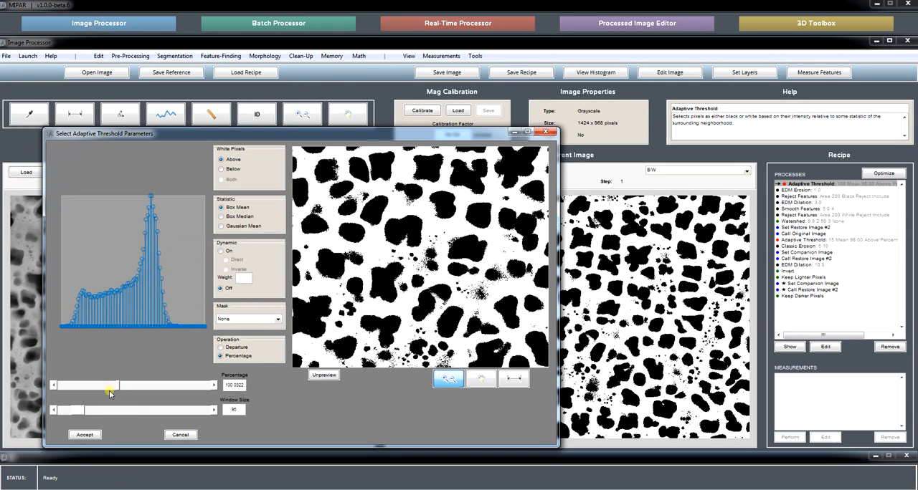
pyautogui.moveTo(118, 387); pyautogui.dragTo(118, 386)
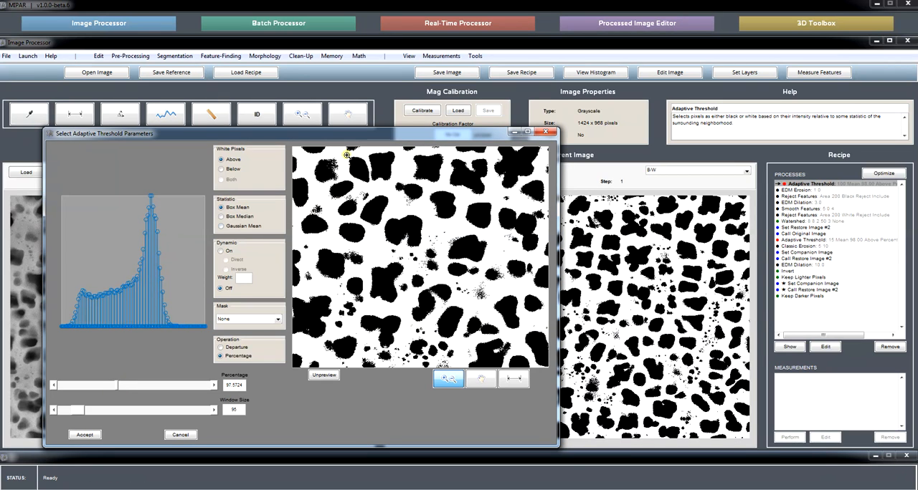
pyautogui.moveTo(347, 138); pyautogui.dragTo(369, 124)
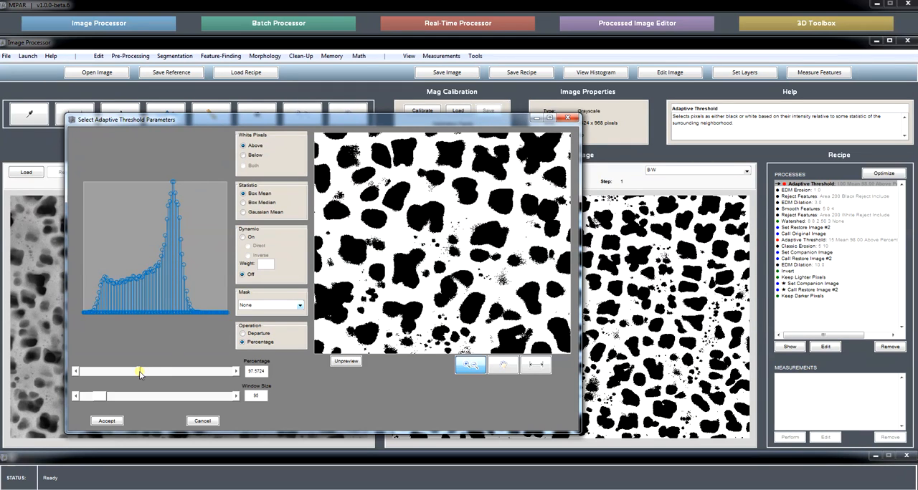
pyautogui.moveTo(139, 373); pyautogui.dragTo(138, 372)
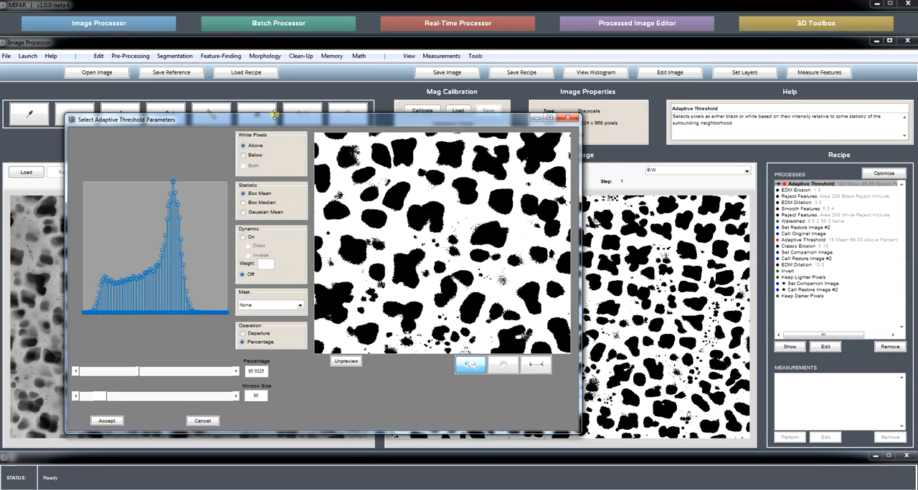
pyautogui.moveTo(275, 120); pyautogui.dragTo(307, 103)
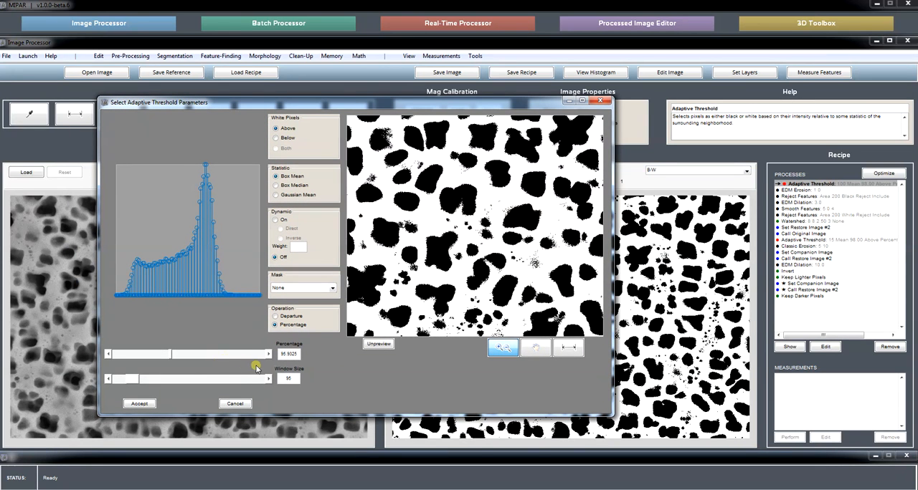
pyautogui.click(235, 404)
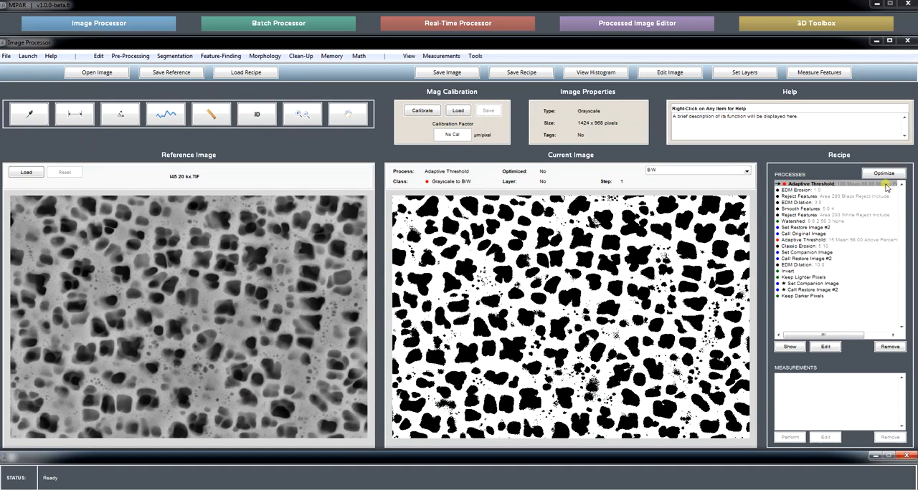
# Step: Start optimizing the first Adaptive Threshold process, with Prior Image as the comparison image and View Images set to Yes
pyautogui.click(825, 185)
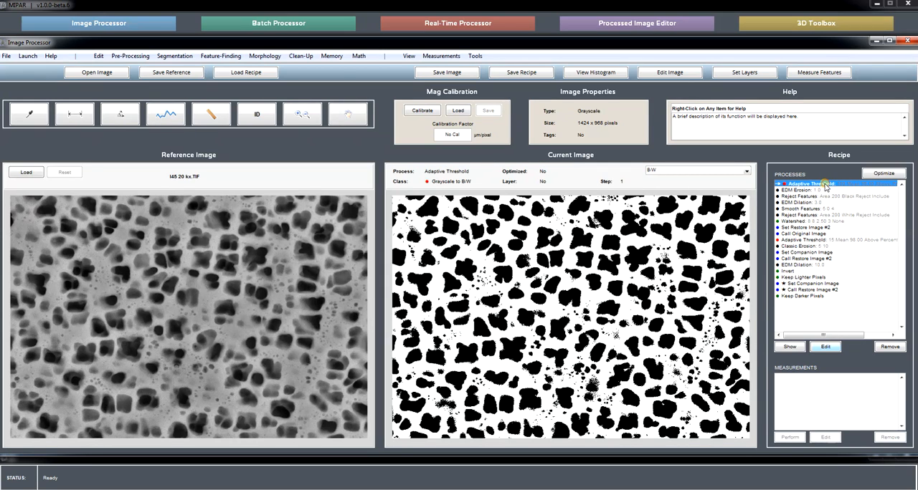
pyautogui.click(885, 175)
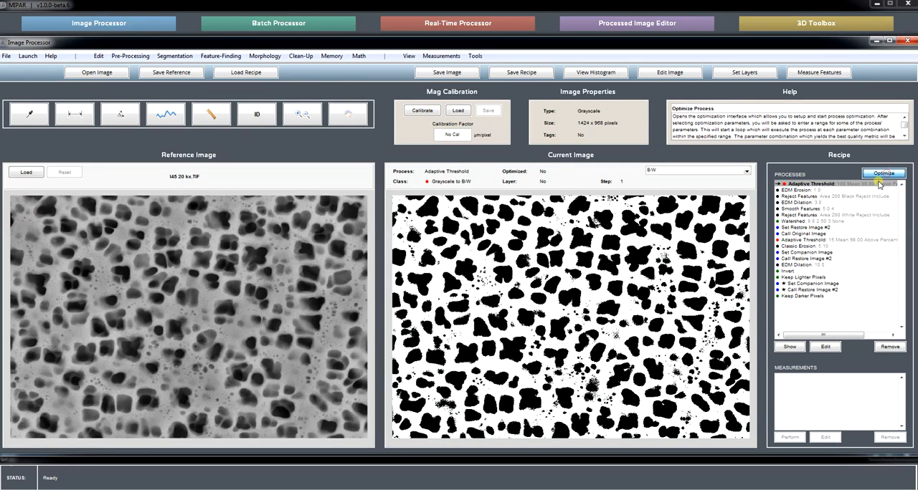
pyautogui.moveTo(487, 177); pyautogui.dragTo(490, 168)
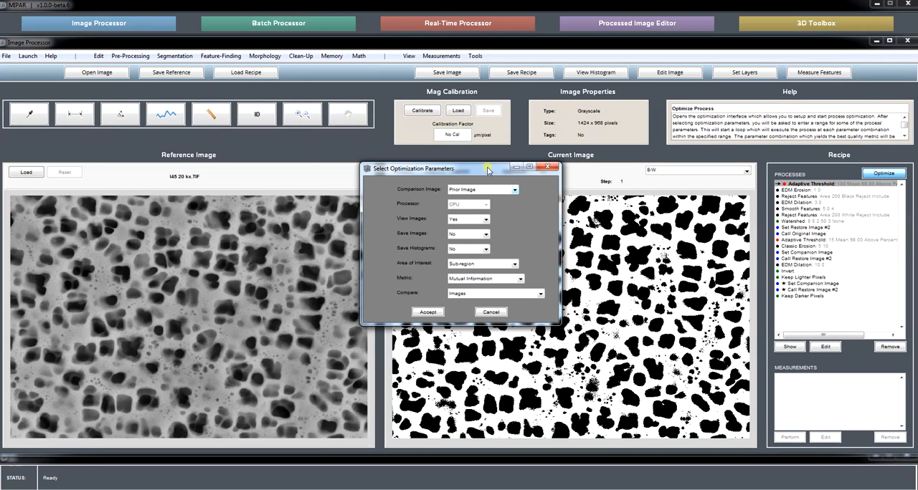
pyautogui.moveTo(488, 170); pyautogui.dragTo(430, 164)
pyautogui.click(425, 184)
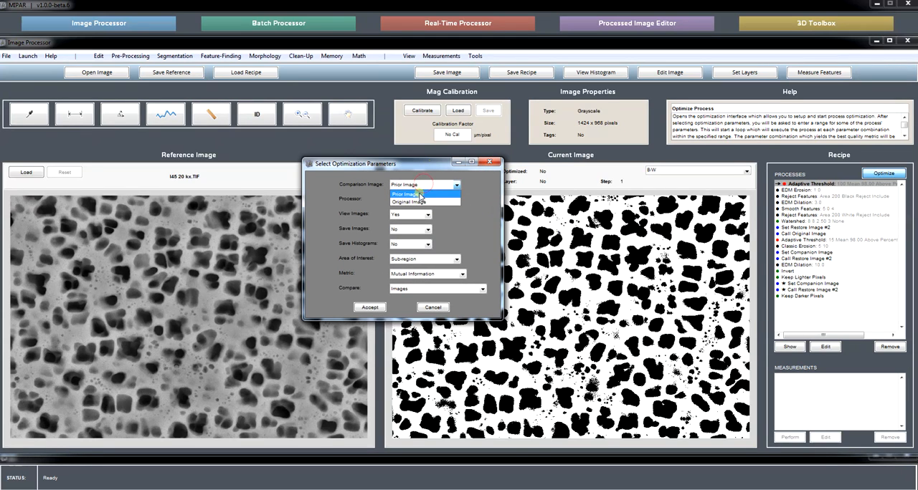
pyautogui.click(488, 217)
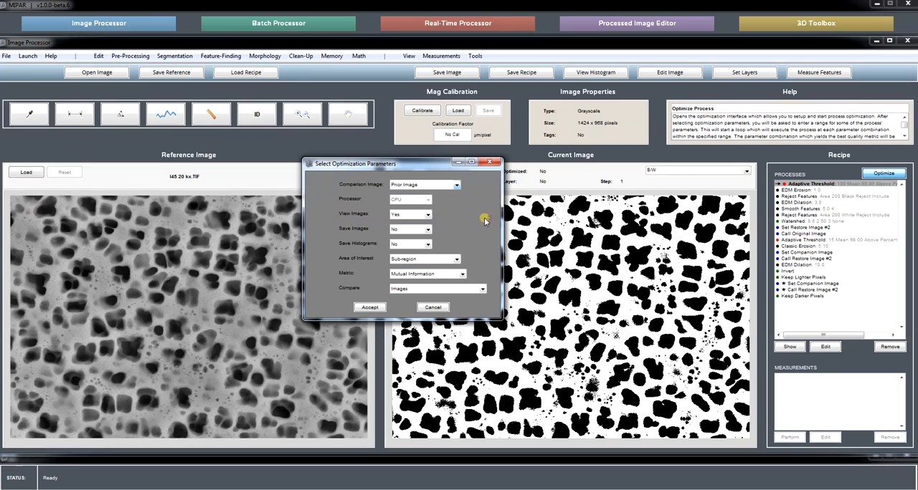
pyautogui.click(417, 215)
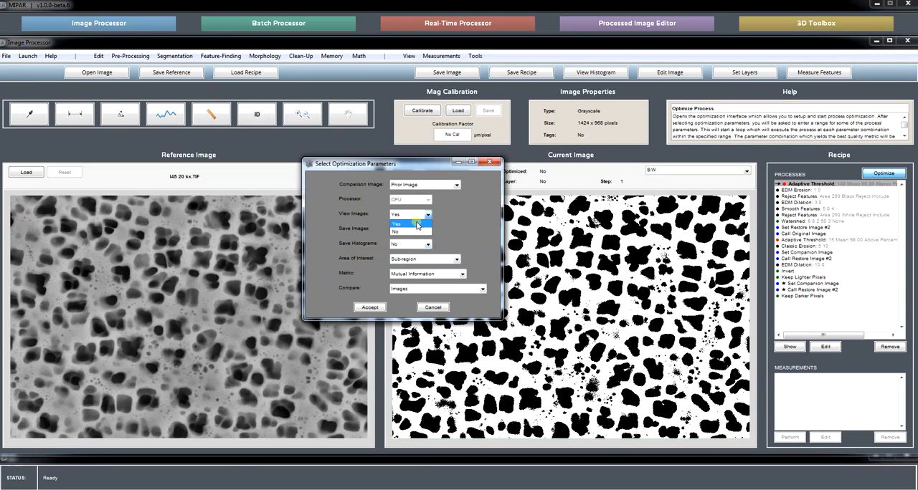
pyautogui.click(417, 224)
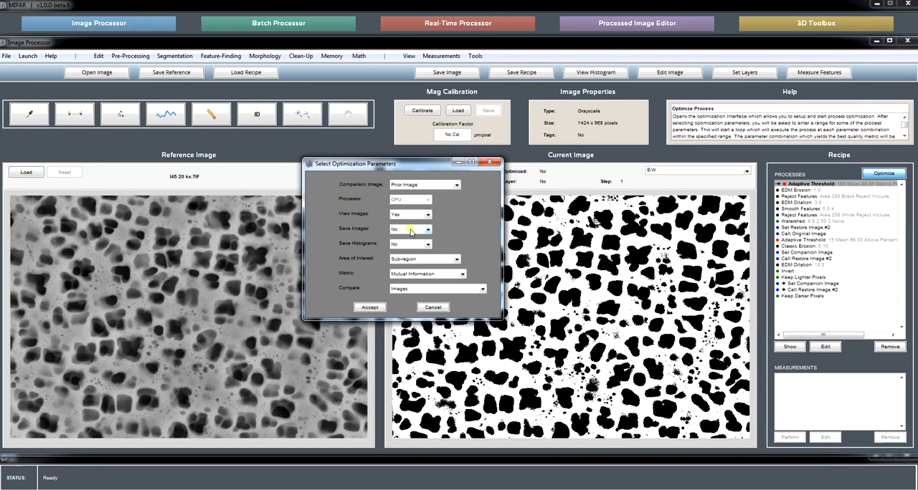
# Step: Review the available Save Histograms, Area of Interest, Metric and Compare options for the optimization
pyautogui.click(413, 245)
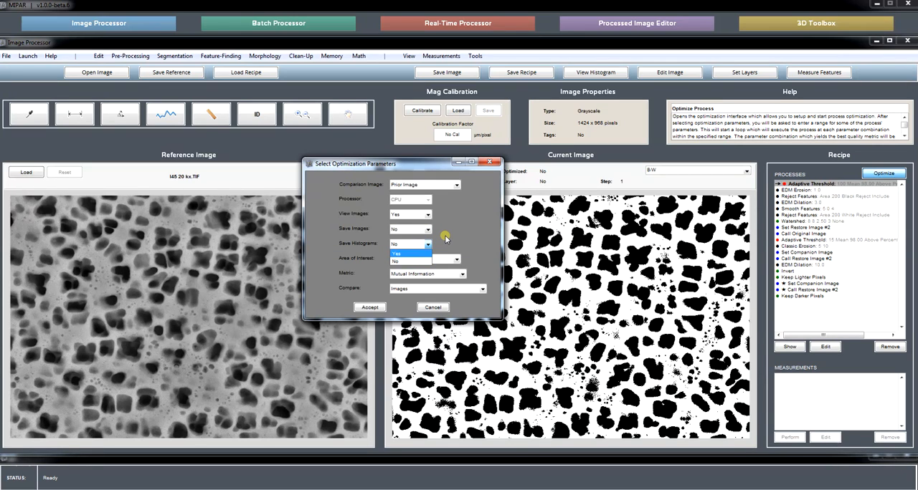
pyautogui.click(445, 238)
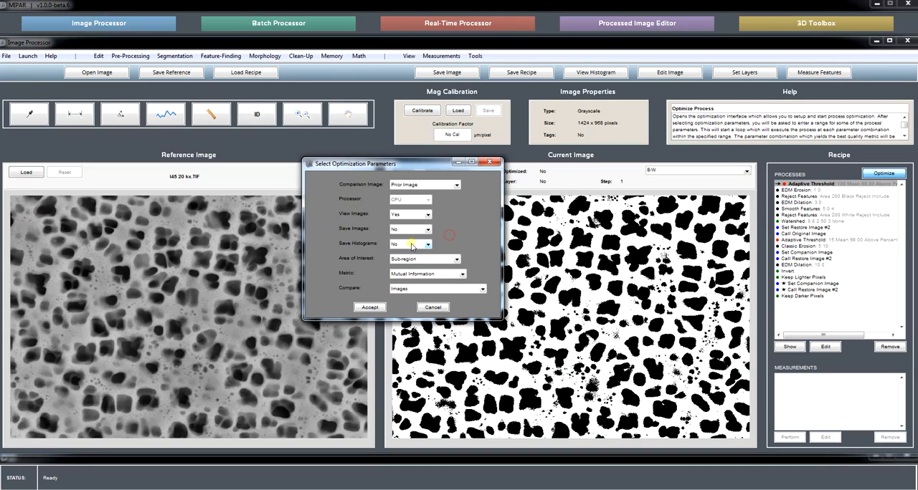
pyautogui.click(433, 261)
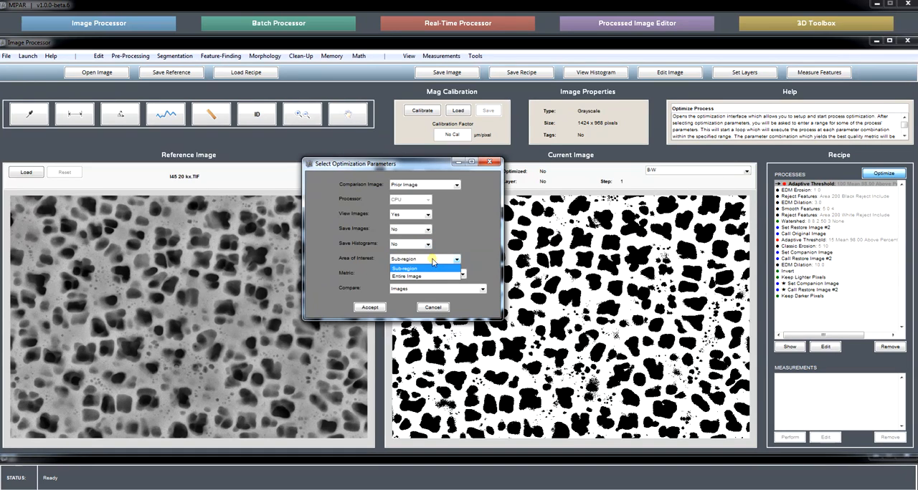
pyautogui.click(455, 245)
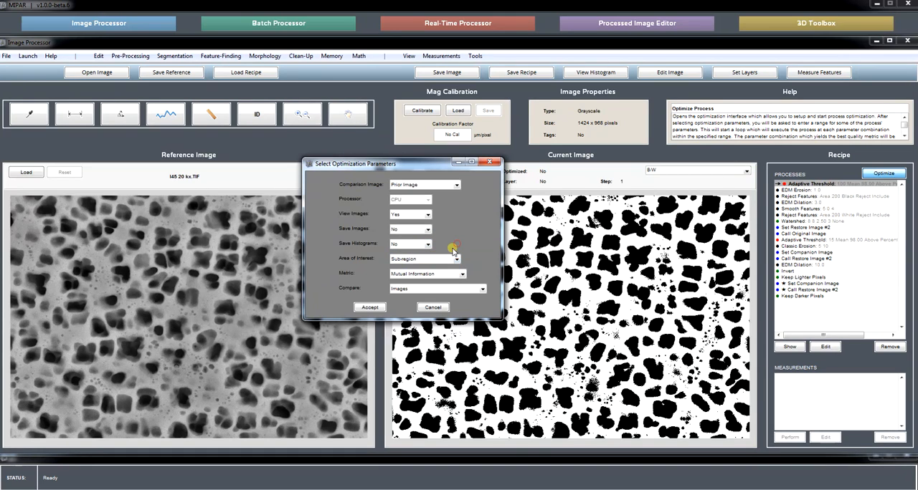
pyautogui.click(408, 275)
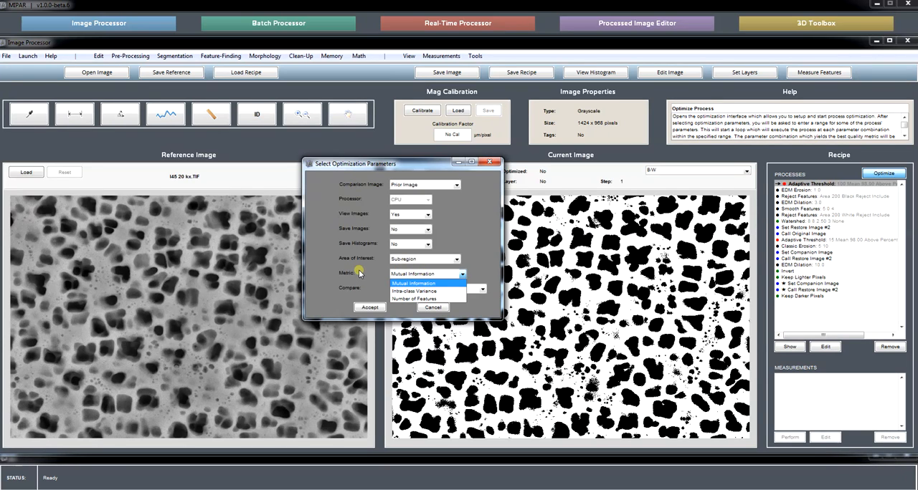
pyautogui.click(474, 239)
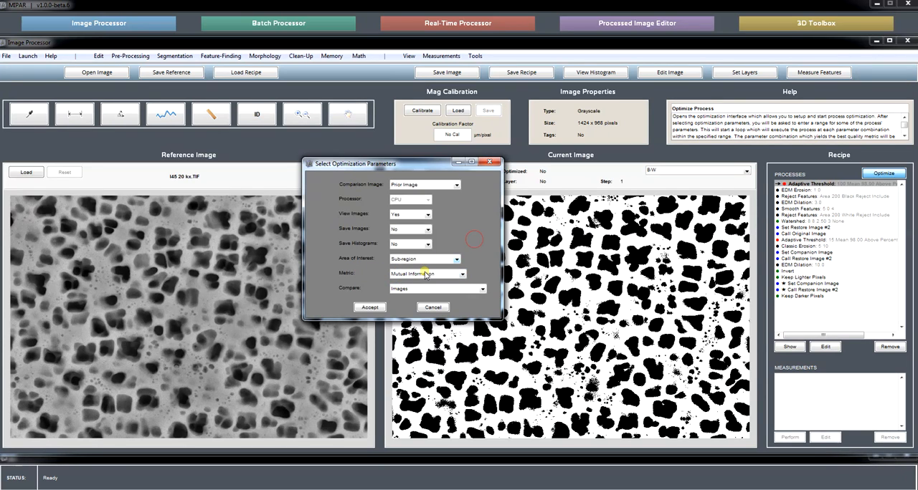
pyautogui.click(414, 290)
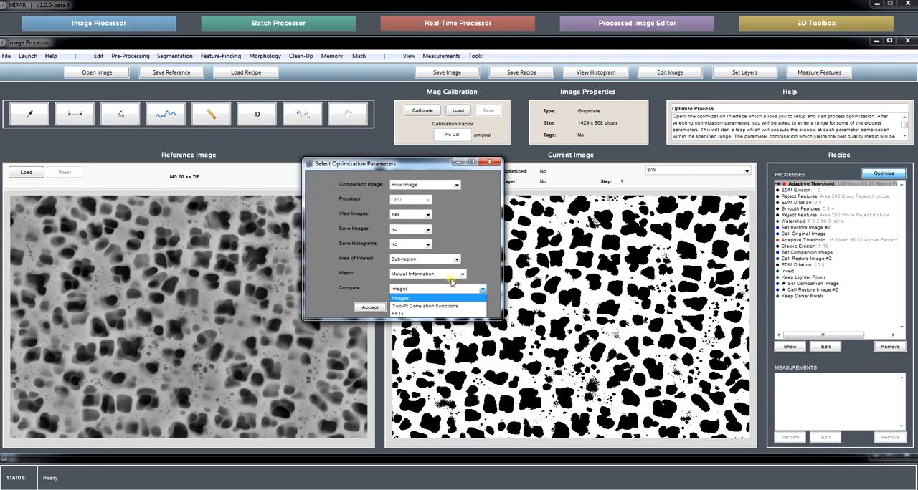
pyautogui.click(474, 241)
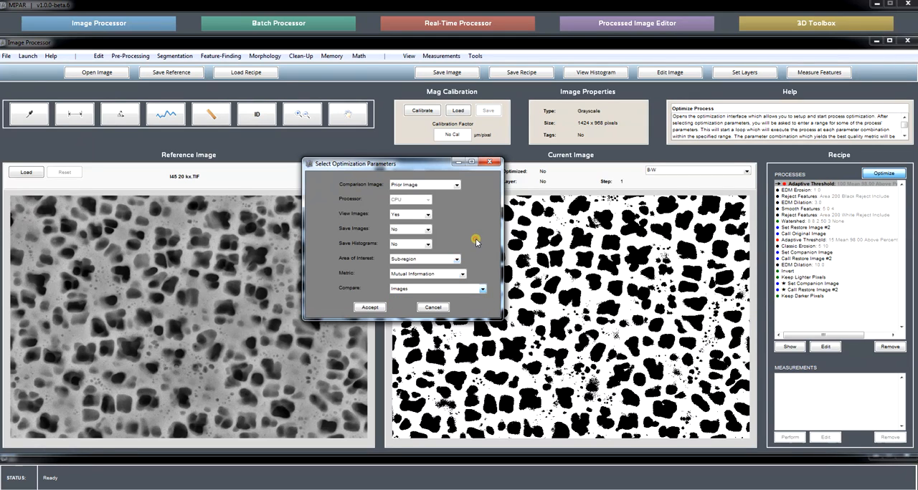
# Step: Accept the optimization options and outline a rectangular sub-region in the upper middle of the current image
pyautogui.click(374, 310)
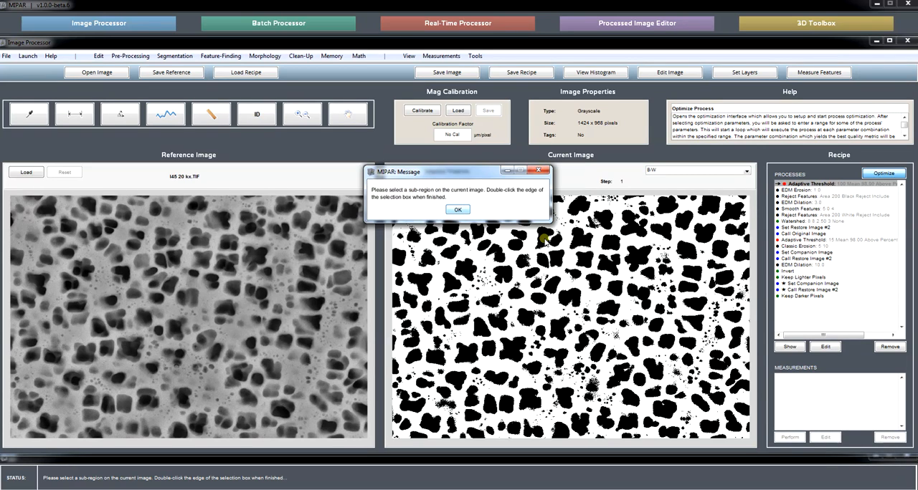
pyautogui.click(457, 209)
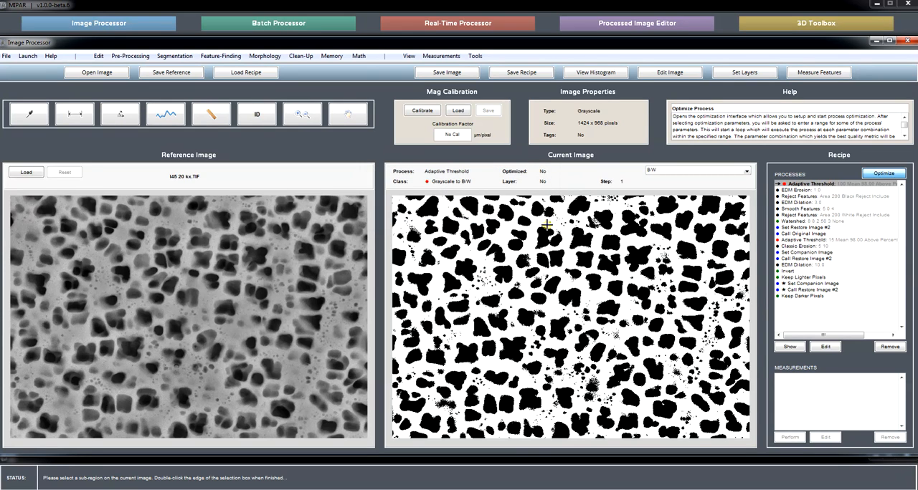
pyautogui.moveTo(540, 226); pyautogui.dragTo(647, 311)
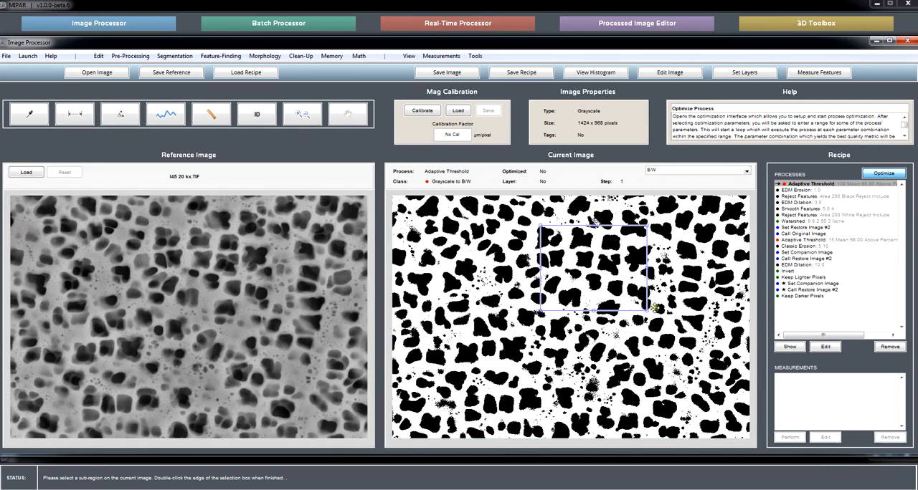
pyautogui.doubleClick(571, 224)
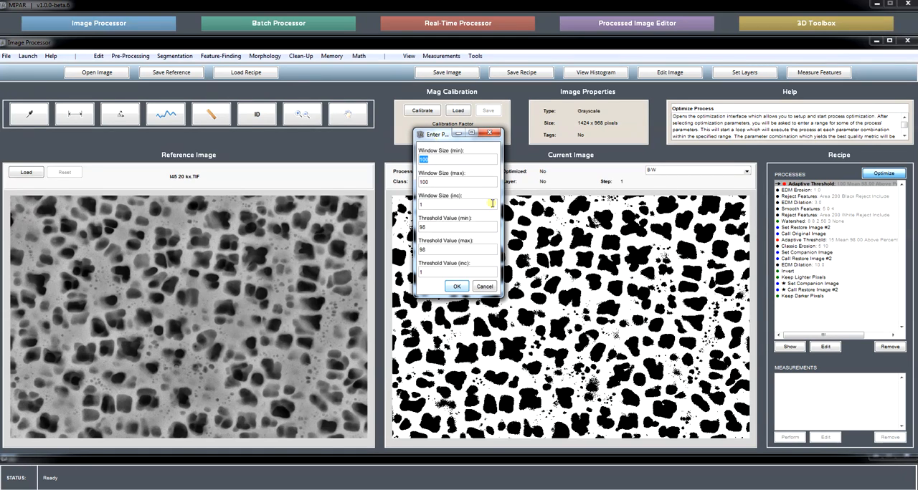
# Step: Run the optimization over window sizes 20 to 100 in increments of 5 and threshold values 90 to 110 in increments of 1
pyautogui.moveTo(502, 276); pyautogui.dragTo(609, 263)
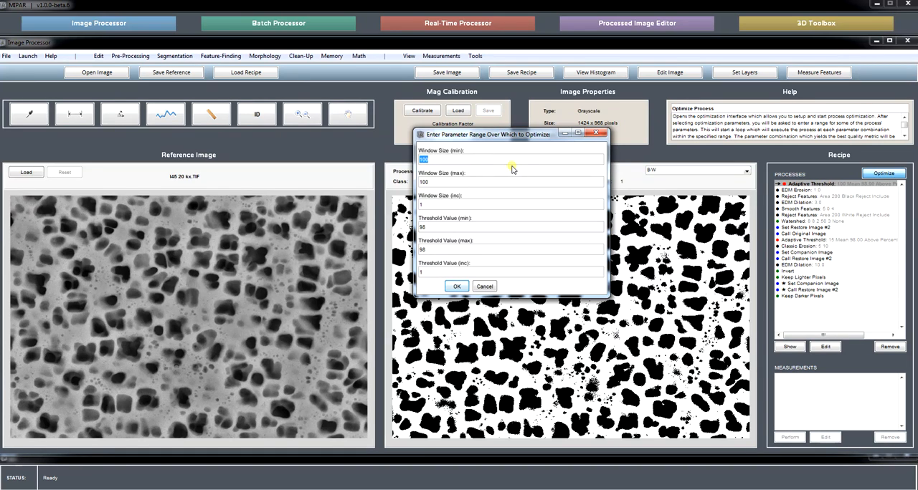
pyautogui.press('Tab')
pyautogui.click(449, 205)
pyautogui.click(459, 286)
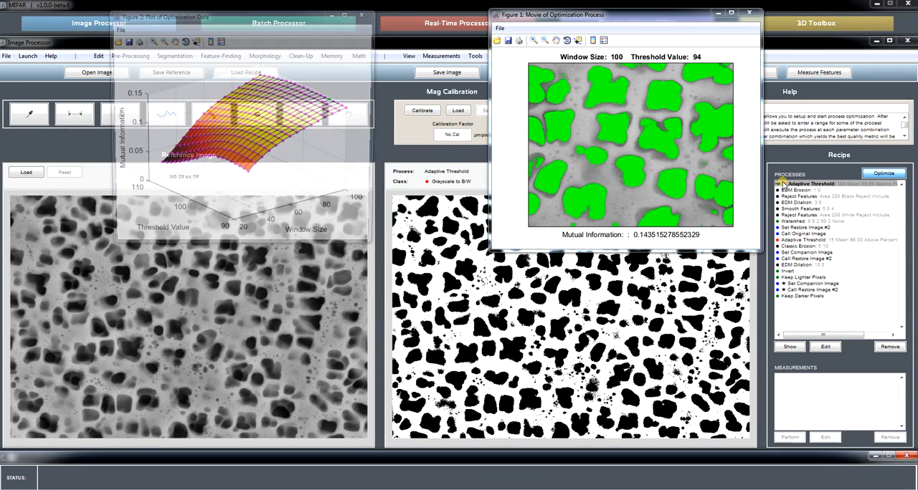
# Step: Examine the optimization plot and preview, accept window size 100 and threshold value 94, and close both figures
pyautogui.moveTo(462, 167); pyautogui.dragTo(489, 305)
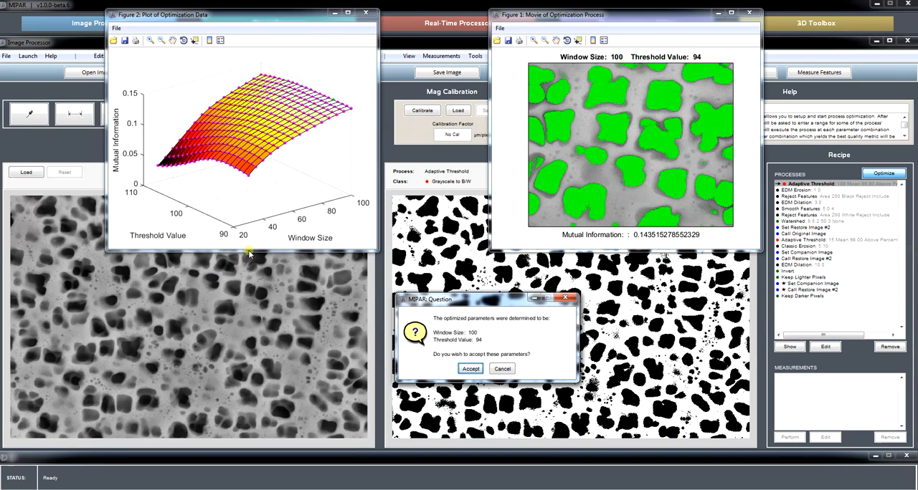
pyautogui.moveTo(426, 299); pyautogui.dragTo(435, 266)
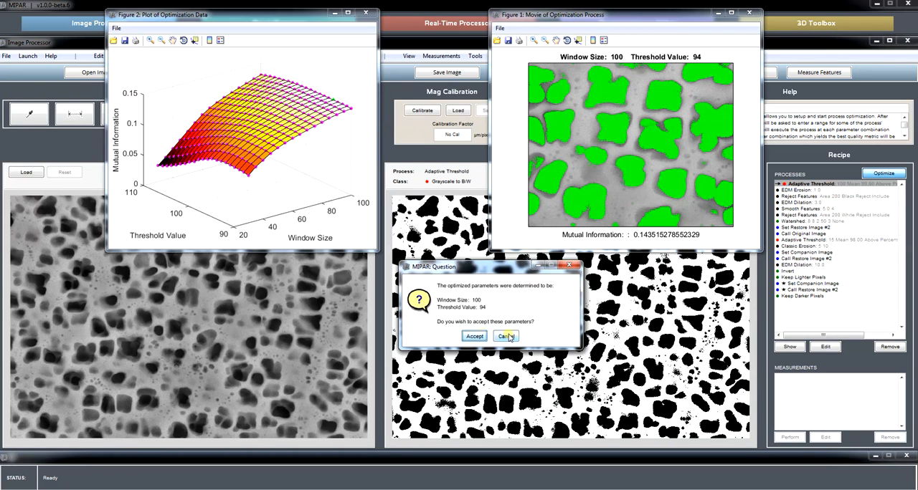
pyautogui.click(474, 336)
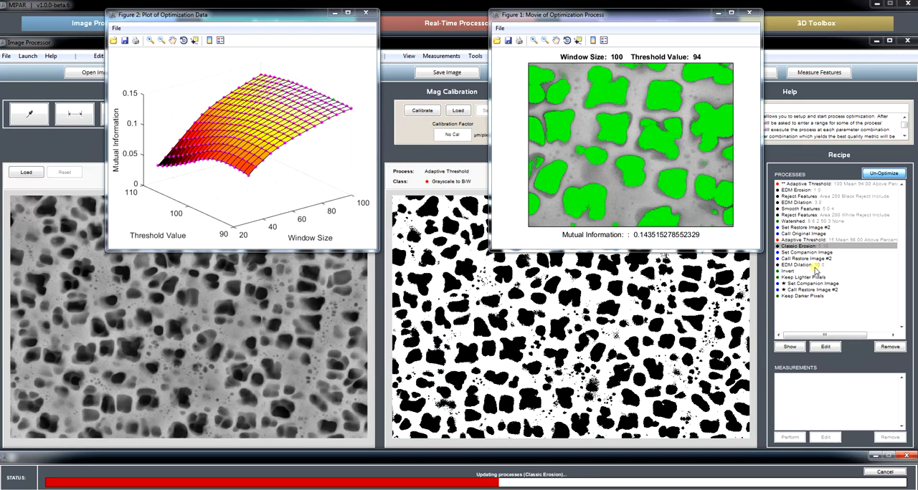
pyautogui.click(748, 13)
pyautogui.click(366, 12)
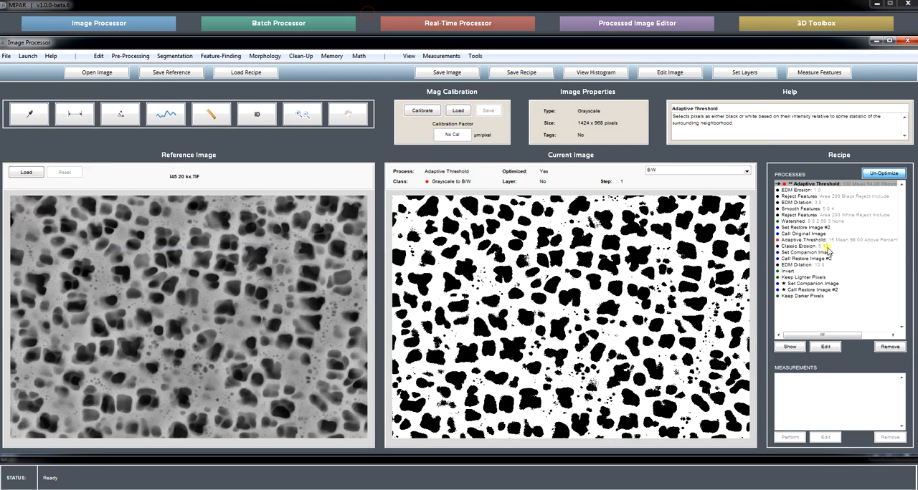
# Step: Try re-optimizing the Adaptive Threshold on the same sub-region over window sizes 100 to 300 and threshold values 90 to 110
pyautogui.click(826, 346)
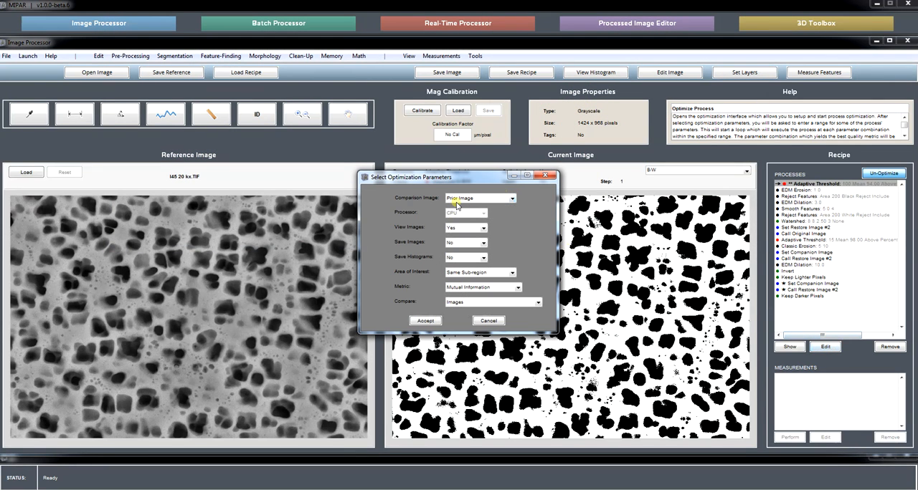
pyautogui.click(425, 321)
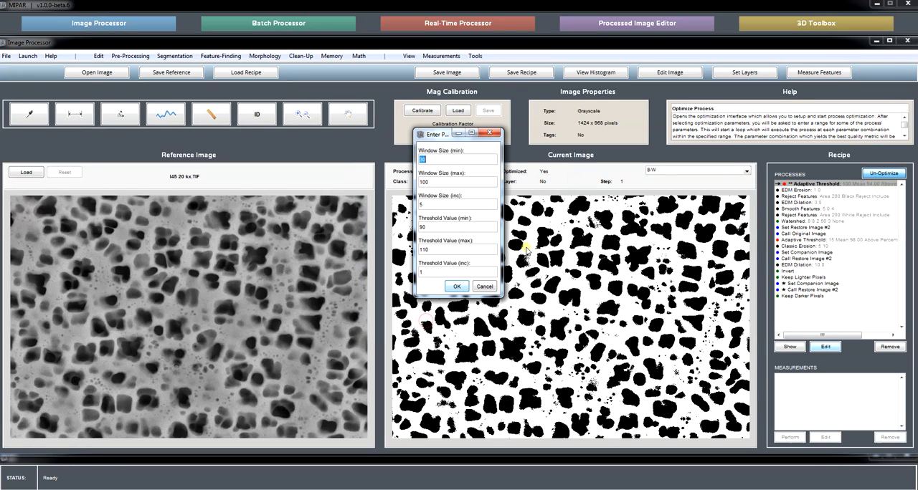
pyautogui.write('100')
pyautogui.click(447, 183)
pyautogui.doubleClick(426, 272)
pyautogui.click(458, 288)
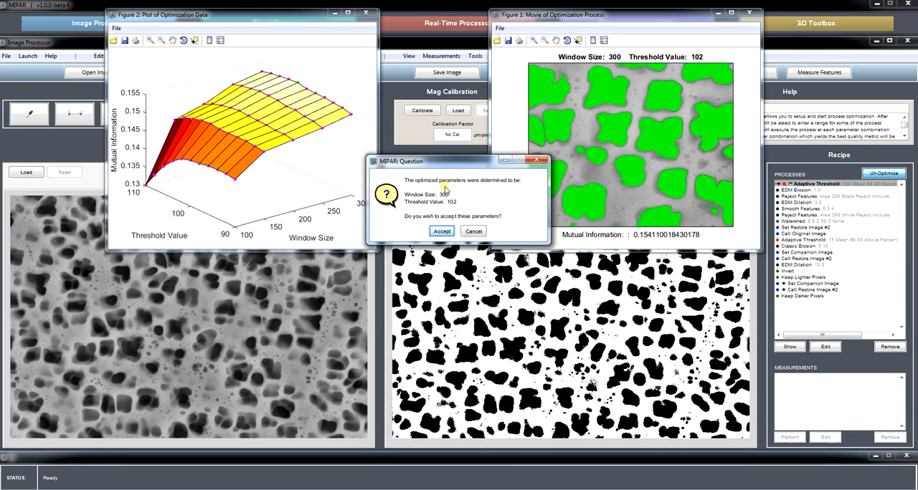
# Step: Discard the re-optimized parameters and close the optimization plot and movie figures
pyautogui.click(441, 230)
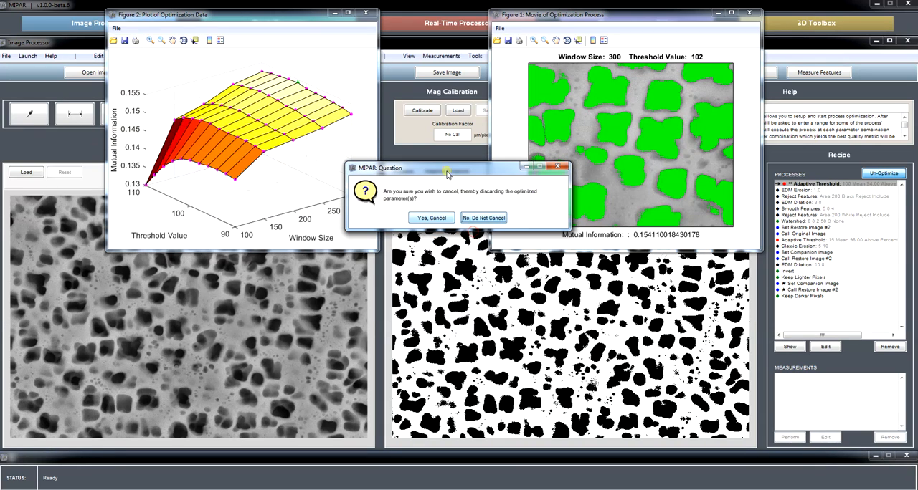
pyautogui.click(436, 215)
pyautogui.click(366, 13)
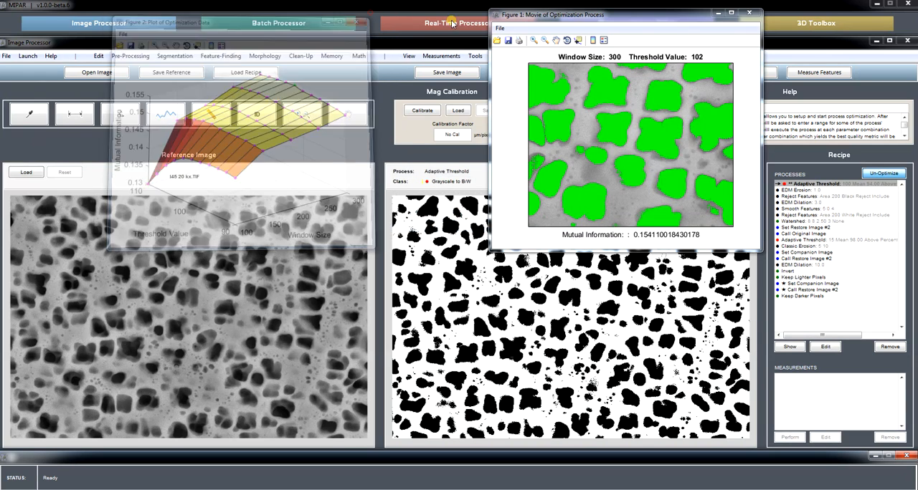
pyautogui.click(749, 13)
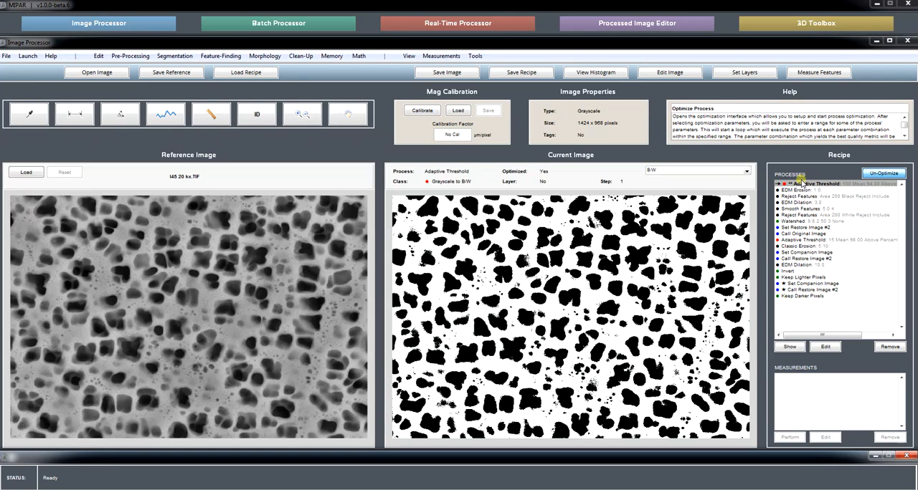
# Step: Insert a Call Original Image step above the optimized Adaptive Threshold in the recipe
pyautogui.click(331, 56)
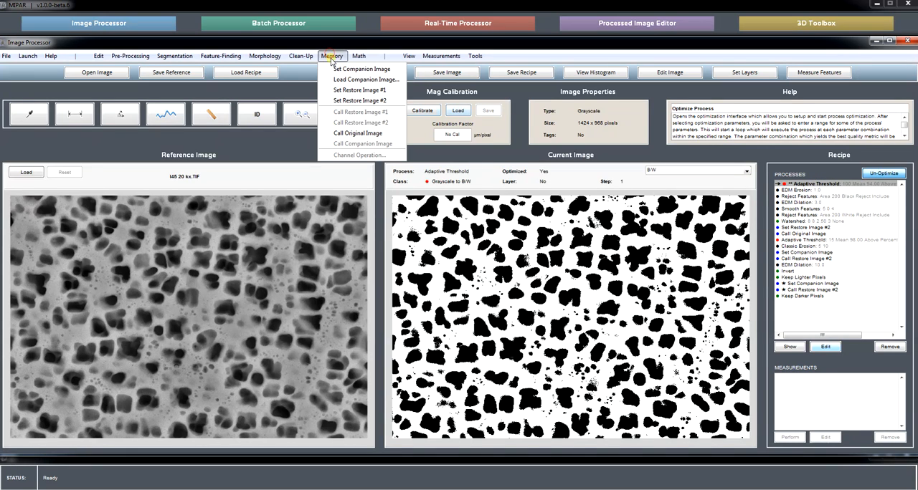
pyautogui.click(353, 135)
pyautogui.click(445, 217)
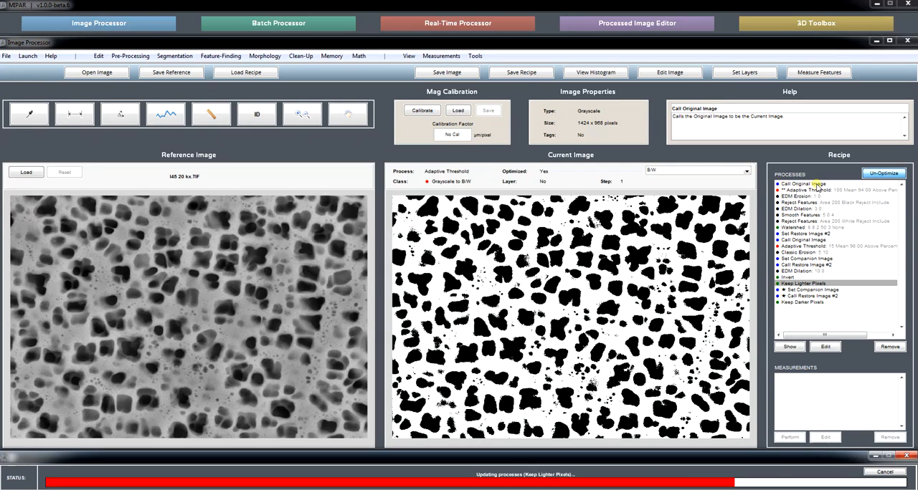
pyautogui.click(818, 190)
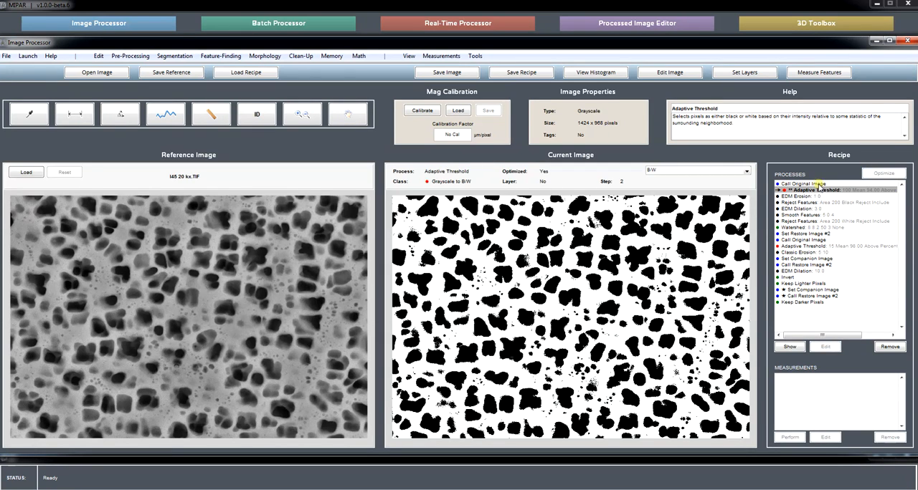
# Step: Insert an FFT Filter above the first Call Original Image step, using an Ideal High-Pass filter with sigma 20
pyautogui.click(823, 184)
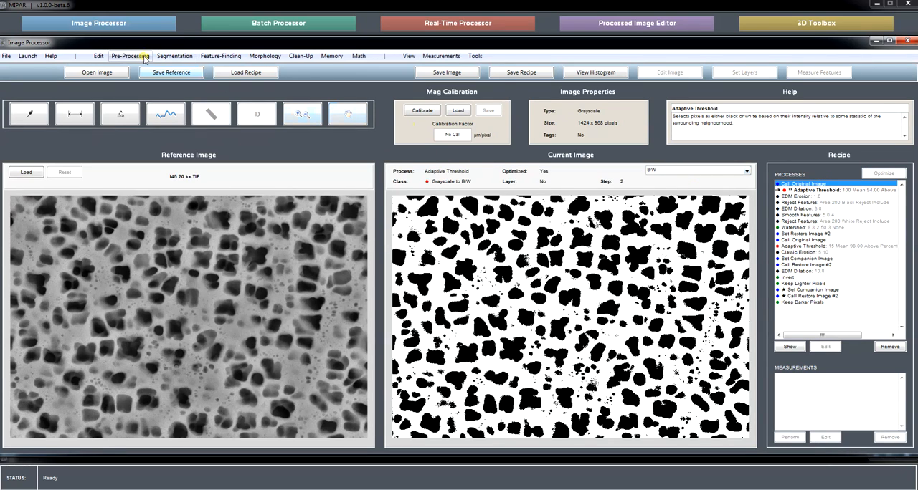
pyautogui.click(144, 57)
pyautogui.click(147, 231)
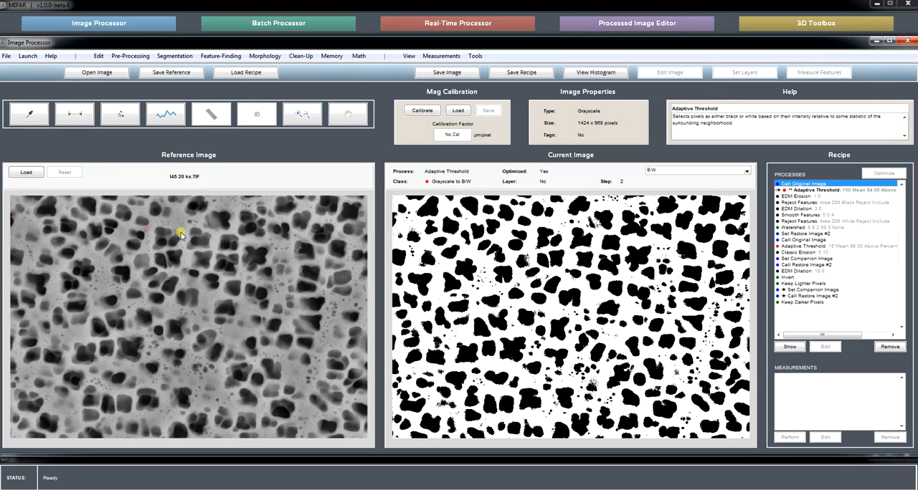
pyautogui.click(442, 218)
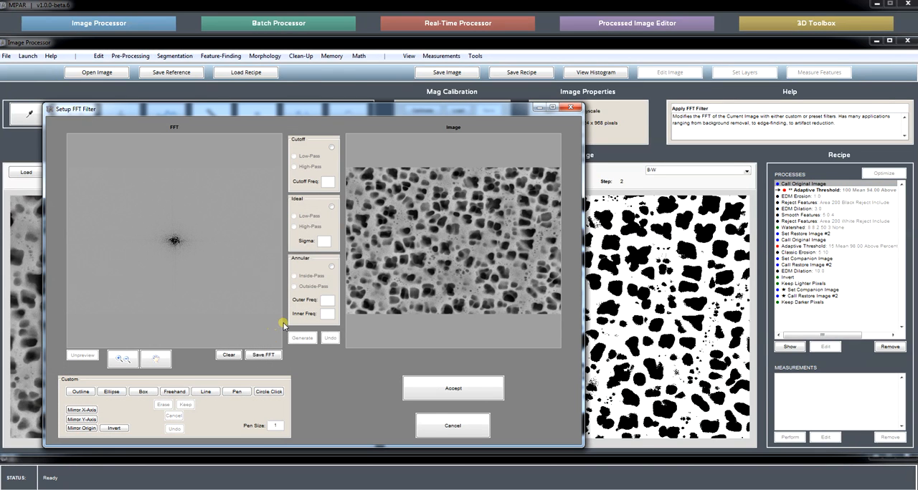
pyautogui.click(331, 207)
pyautogui.click(306, 226)
pyautogui.click(284, 240)
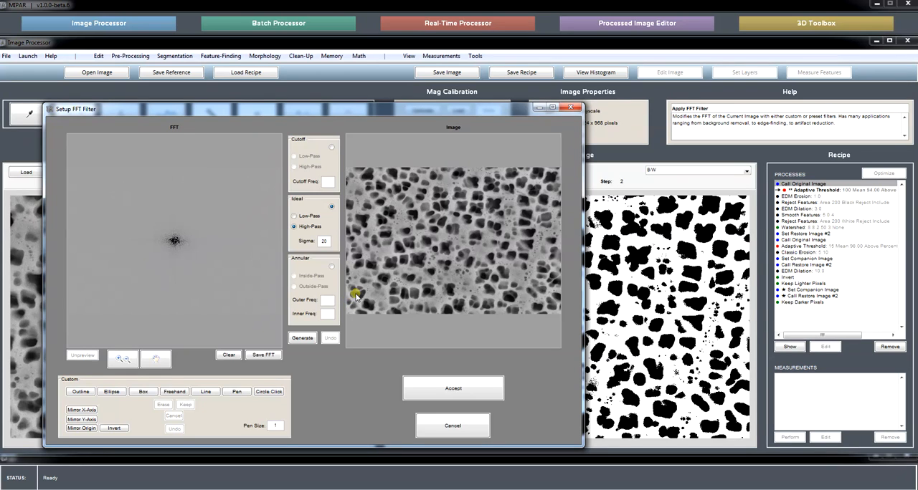
pyautogui.click(354, 363)
pyautogui.click(304, 339)
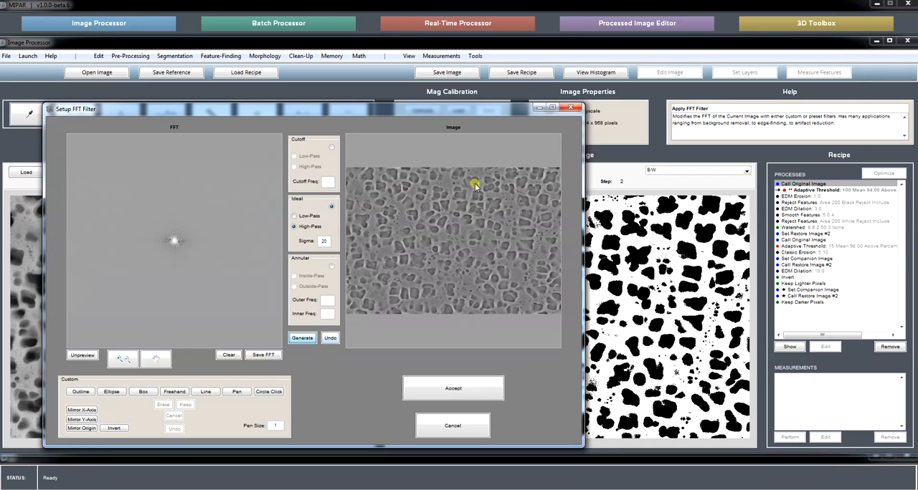
pyautogui.click(452, 393)
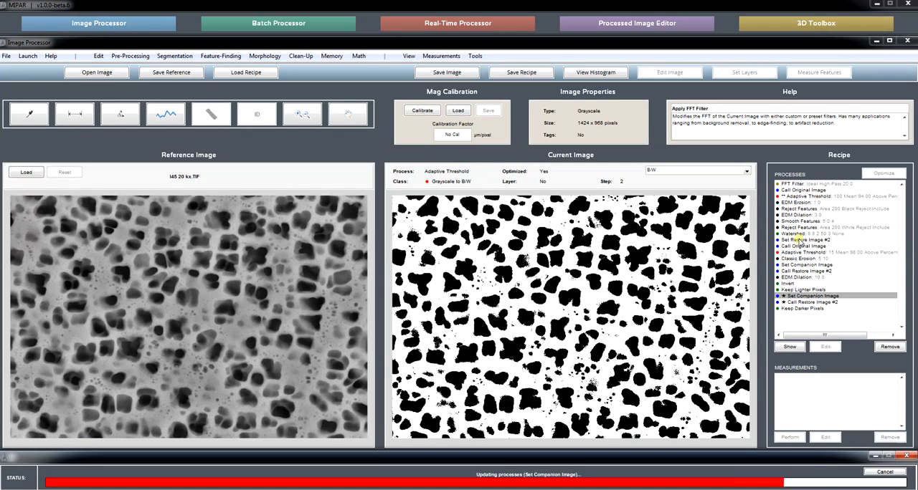
# Step: Insert a Set Restore Image #1 step below the FFT Filter in the recipe
pyautogui.click(828, 184)
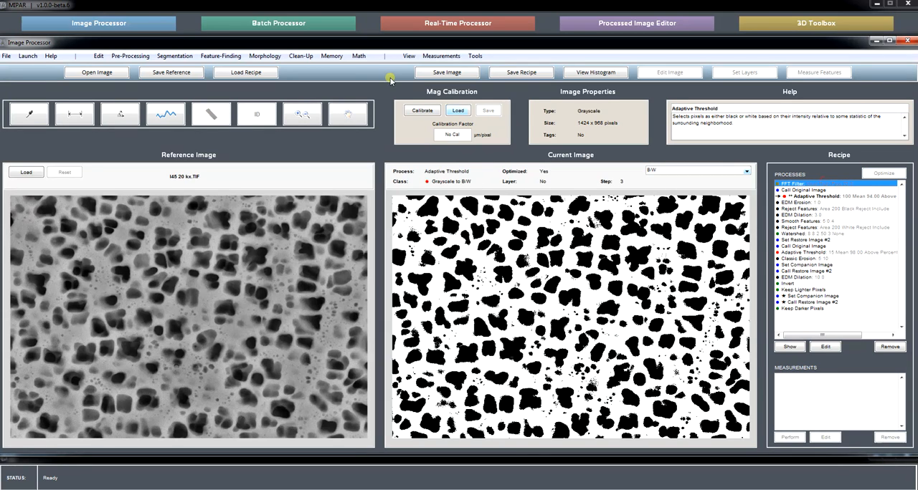
pyautogui.click(332, 56)
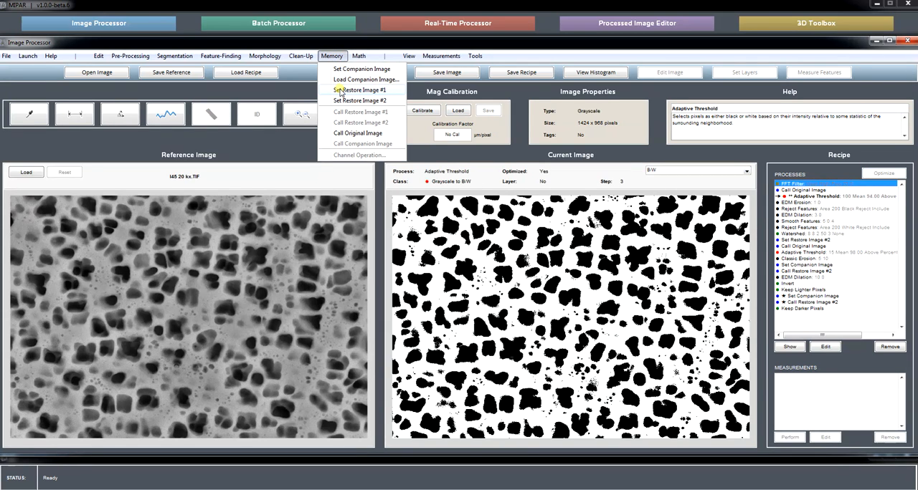
pyautogui.click(340, 90)
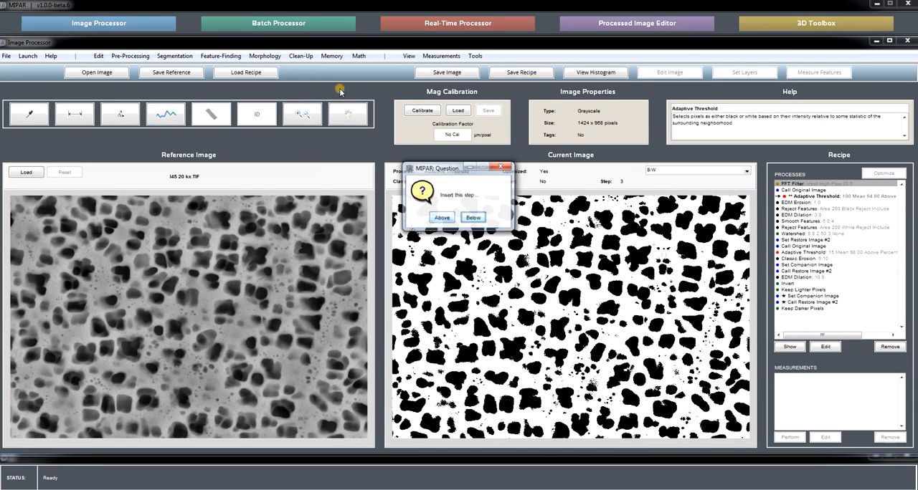
pyautogui.click(473, 217)
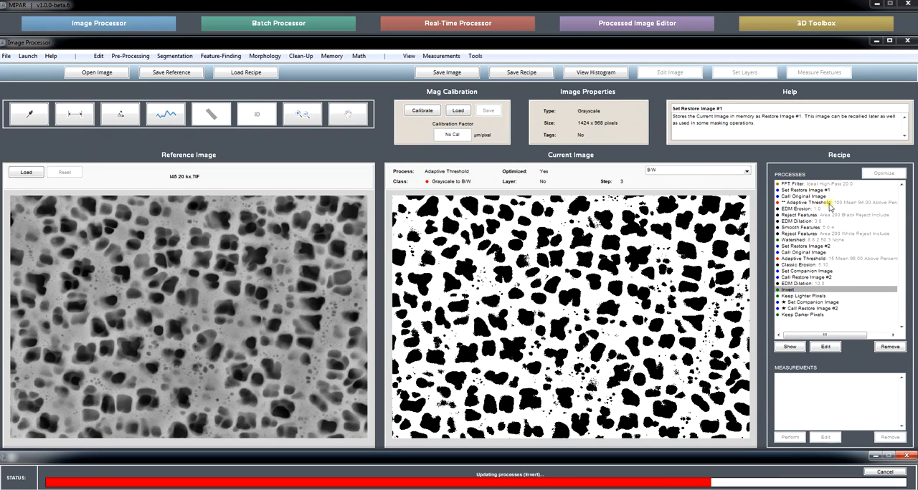
# Step: Re-optimize the first Adaptive Threshold against Restore Image #1 on the same sub-region, with window sizes up to 100 and threshold values 90 to 110
pyautogui.click(830, 204)
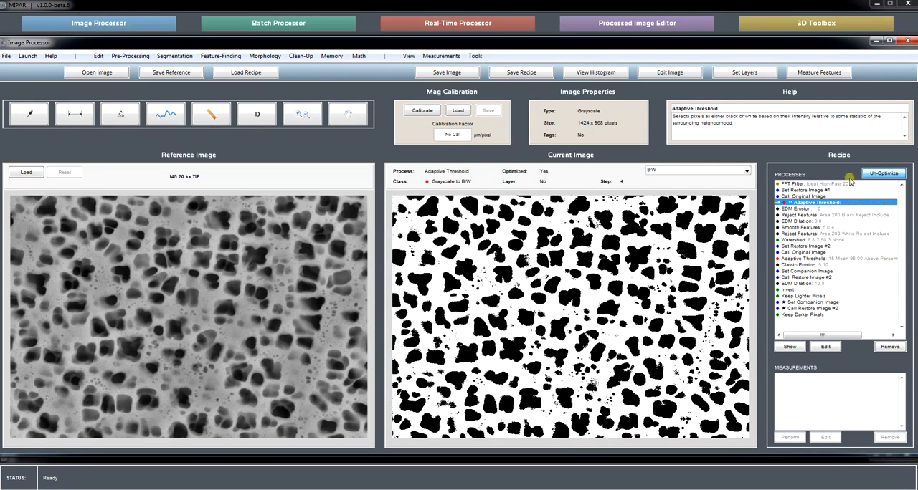
pyautogui.click(825, 347)
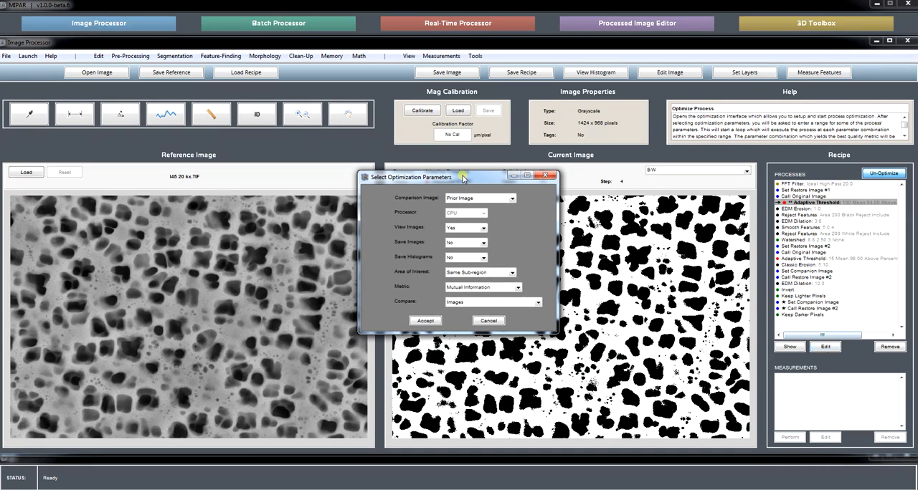
pyautogui.click(459, 199)
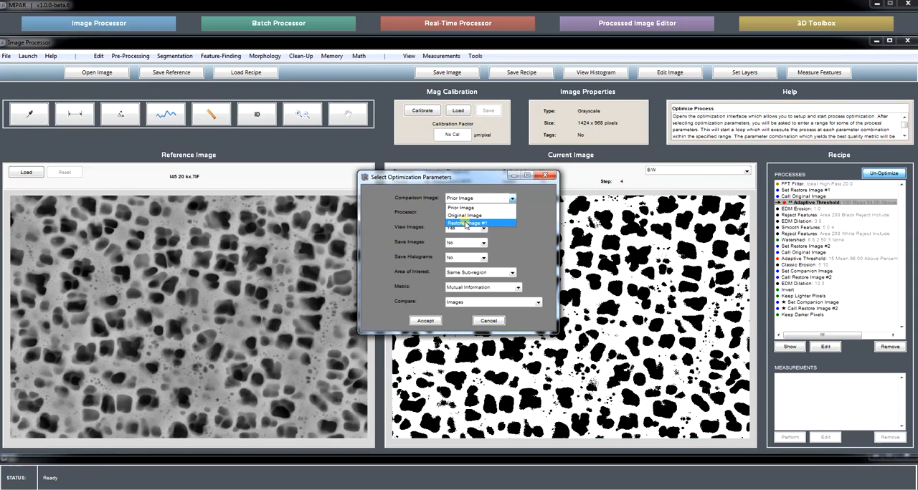
pyautogui.click(466, 224)
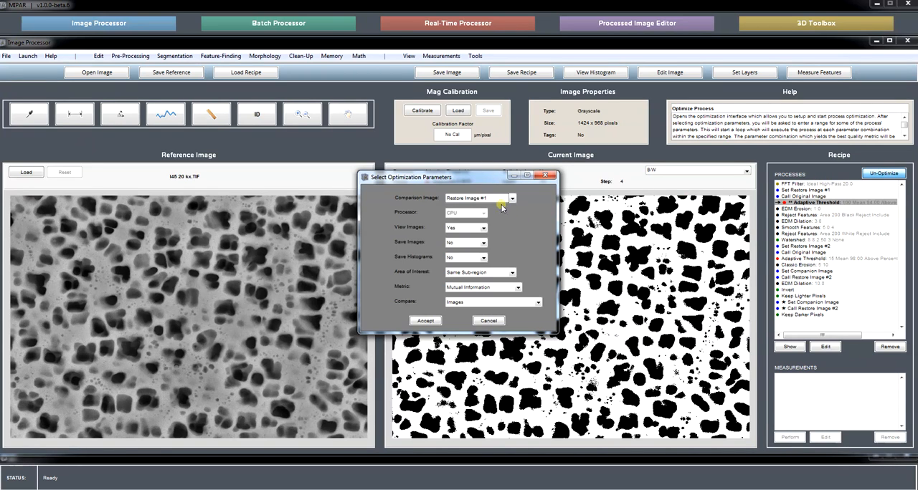
pyautogui.moveTo(458, 180); pyautogui.dragTo(494, 180)
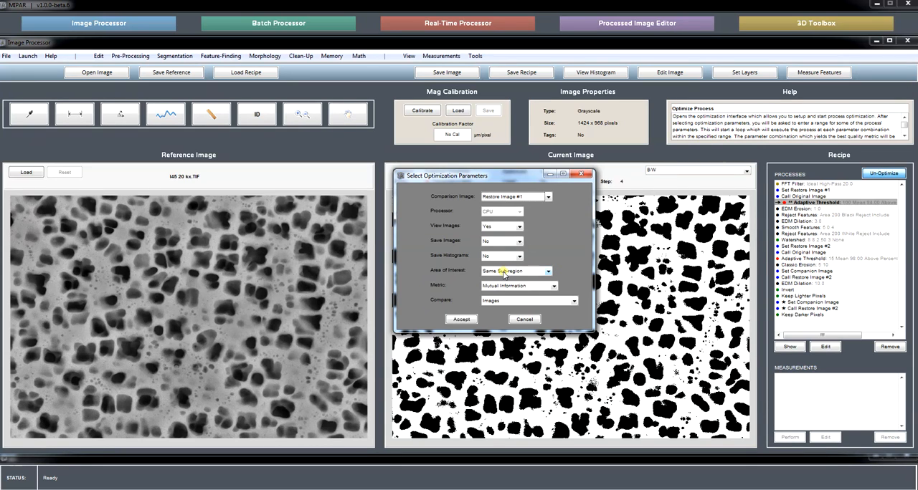
pyautogui.click(461, 319)
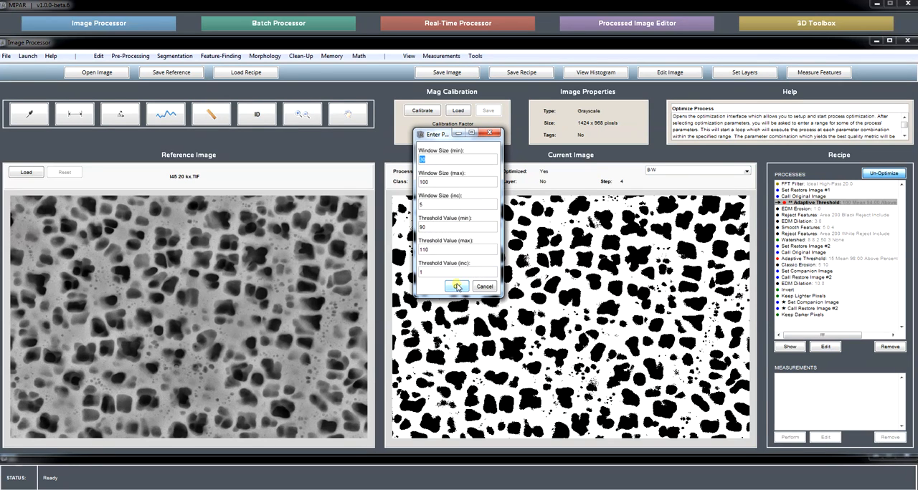
pyautogui.click(457, 287)
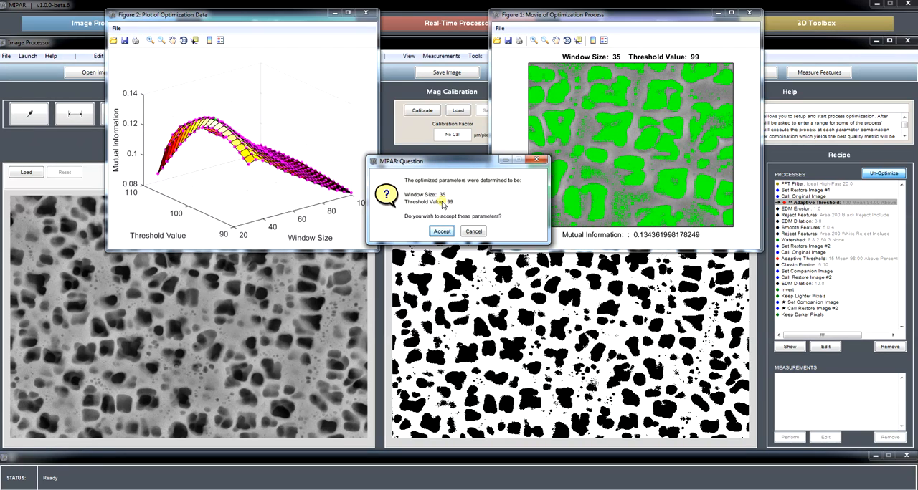
# Step: Accept the optimized window size 35 and threshold value 99, and close the optimization plot and movie figures
pyautogui.click(442, 231)
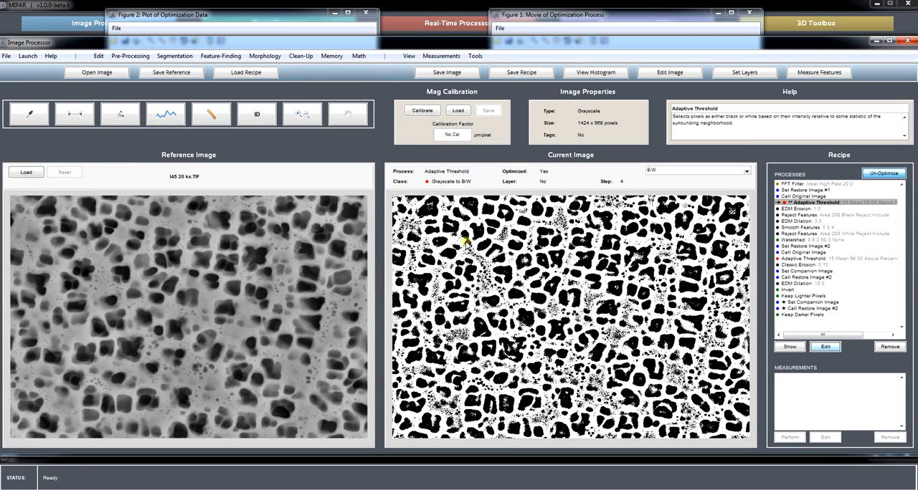
pyautogui.click(348, 114)
pyautogui.click(368, 14)
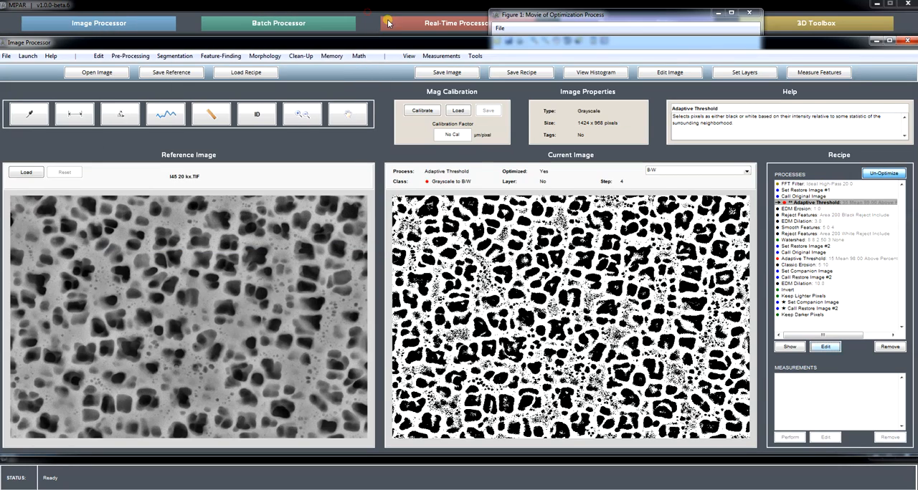
pyautogui.click(753, 16)
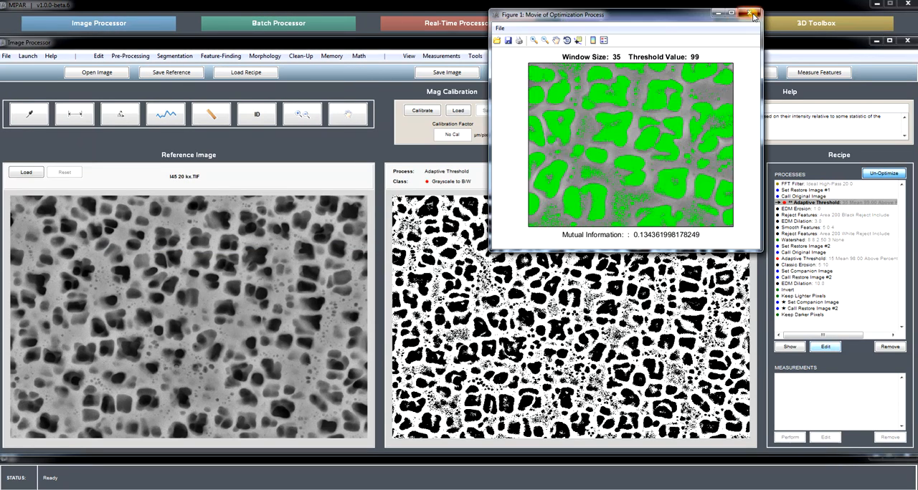
# Step: Examine the FFT-filtered image, the final Keep Darker Pixels result in Outline view, and the secondary and tertiary layers
pyautogui.click(810, 184)
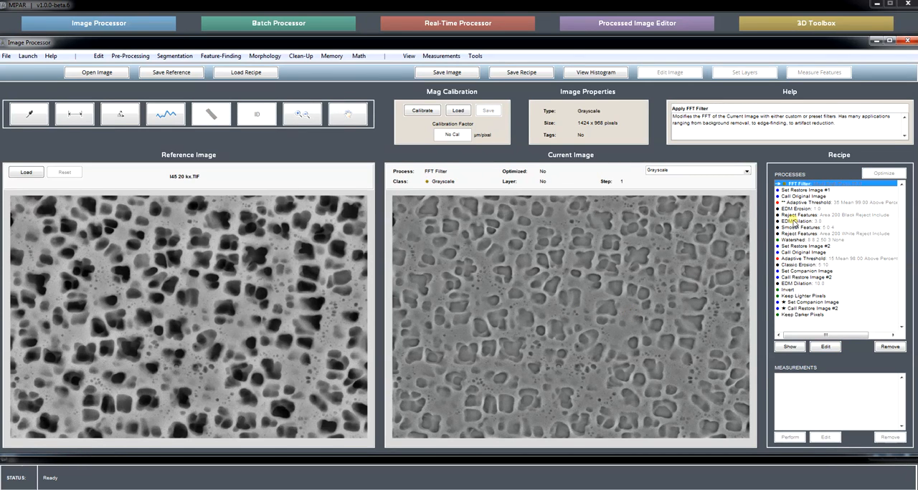
pyautogui.click(817, 203)
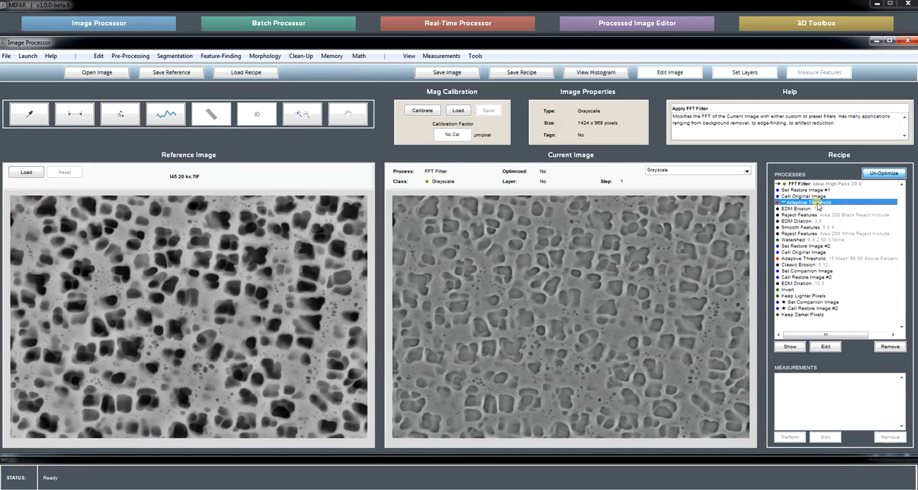
pyautogui.click(812, 315)
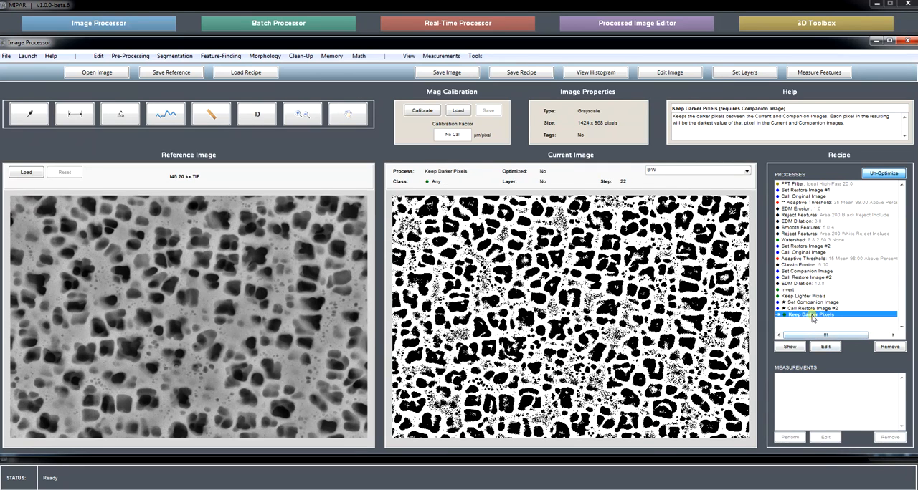
pyautogui.click(661, 171)
pyautogui.click(655, 191)
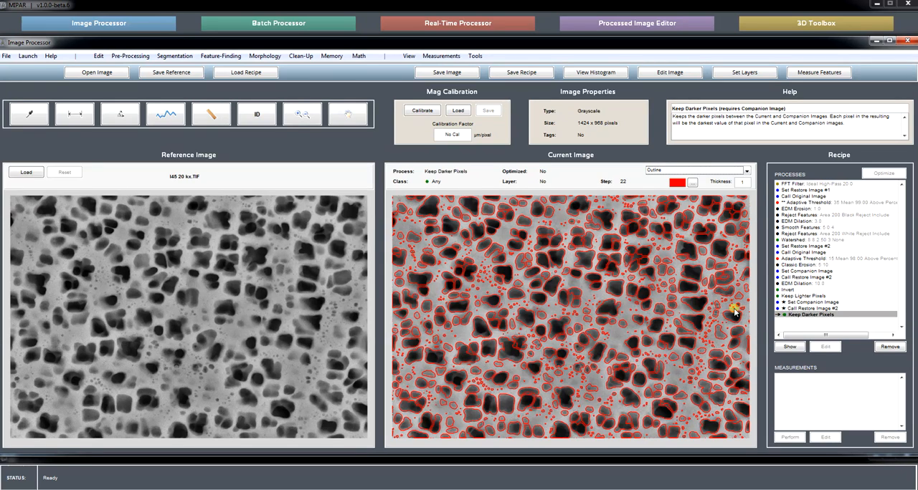
pyautogui.click(818, 308)
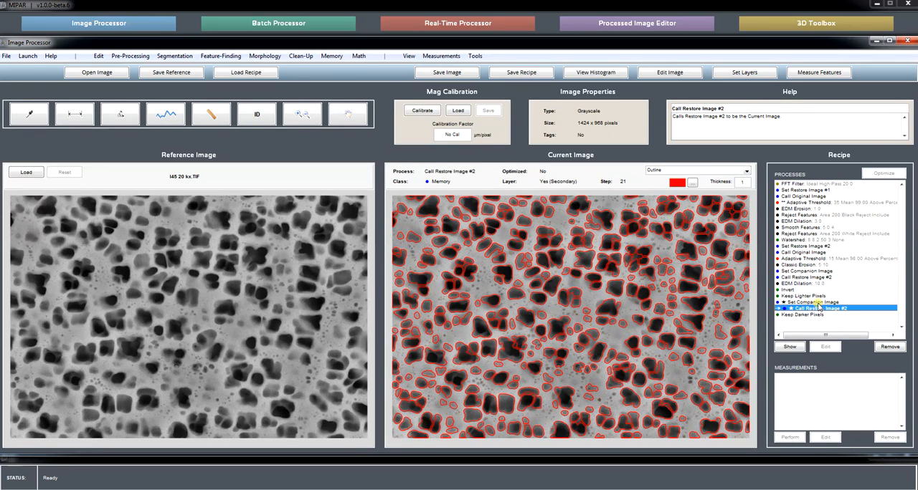
pyautogui.click(818, 303)
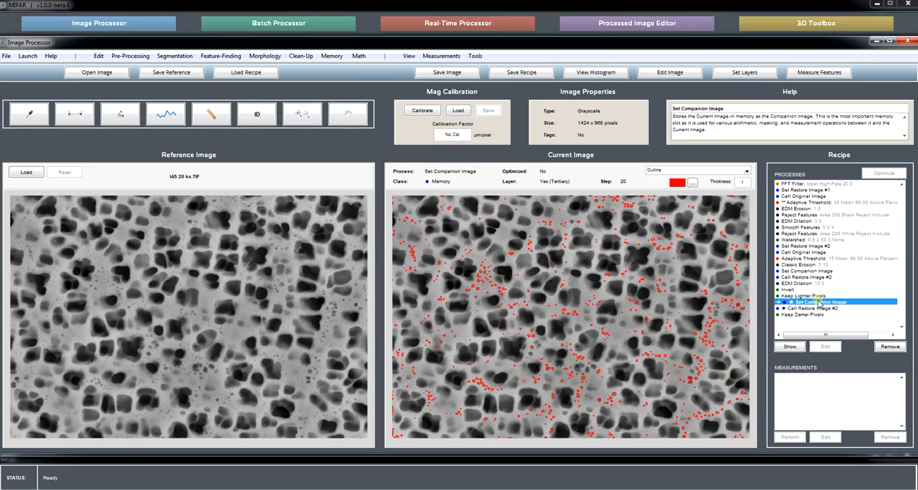
pyautogui.click(820, 308)
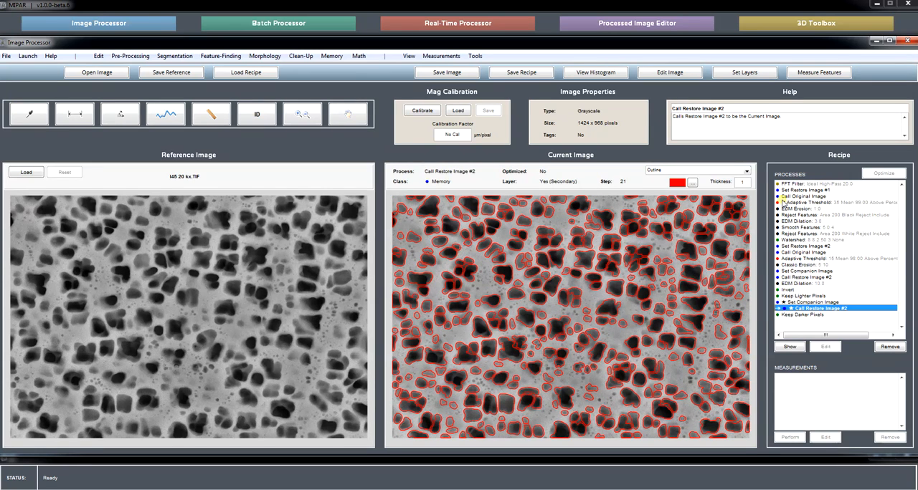
# Step: Un-optimize the first Adaptive Threshold step in the recipe
pyautogui.click(796, 203)
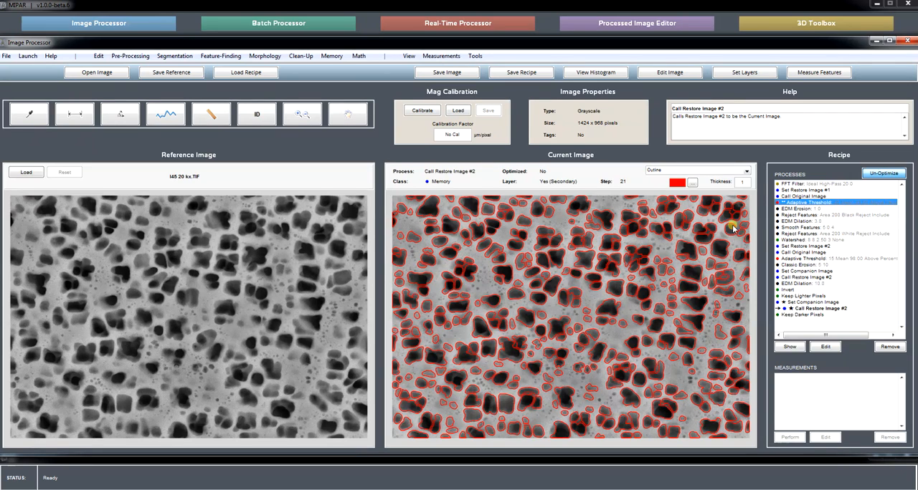
pyautogui.click(878, 175)
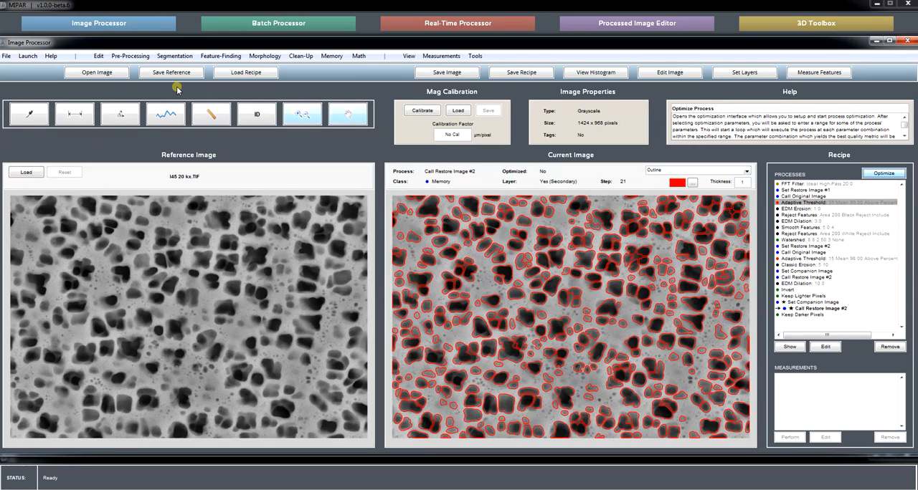
# Step: Open the JPEG image s from the Optimizing_Steps folder with an empty recipe
pyautogui.click(97, 72)
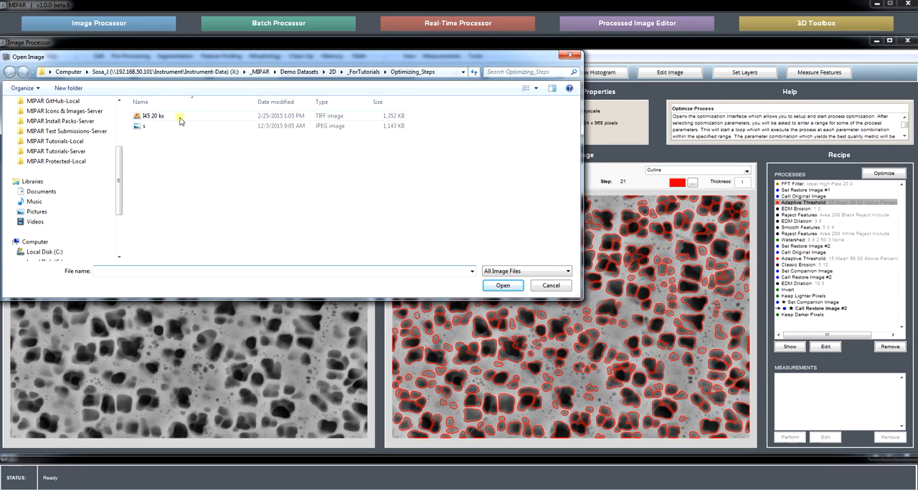
pyautogui.click(167, 128)
pyautogui.click(494, 288)
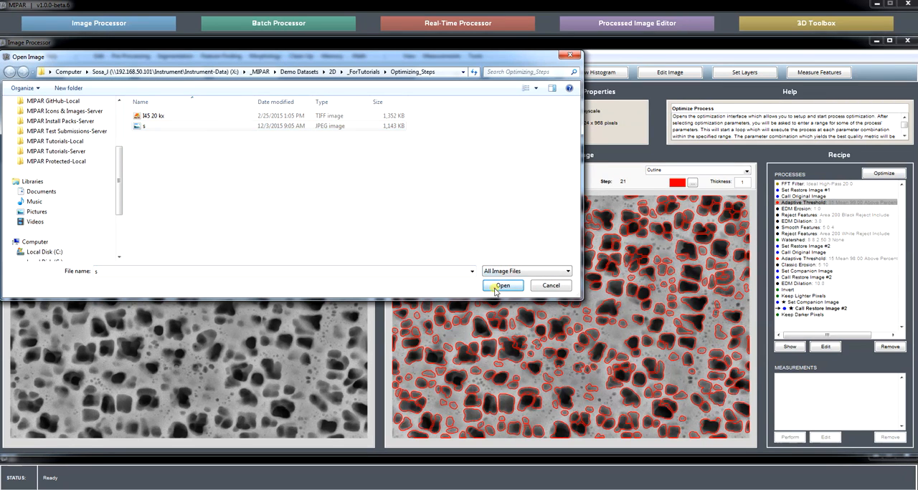
pyautogui.click(518, 209)
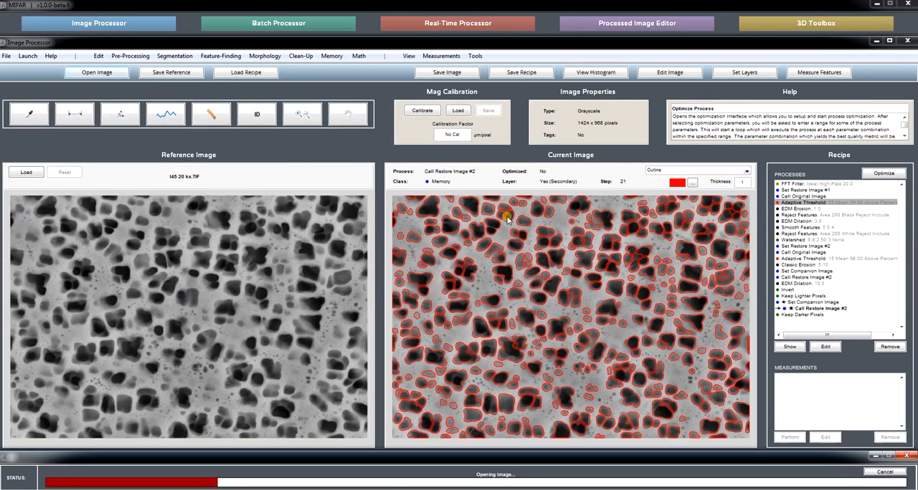
# Step: Load Recipe_FindParticles.rcp onto the opened image
pyautogui.click(273, 72)
pyautogui.click(237, 127)
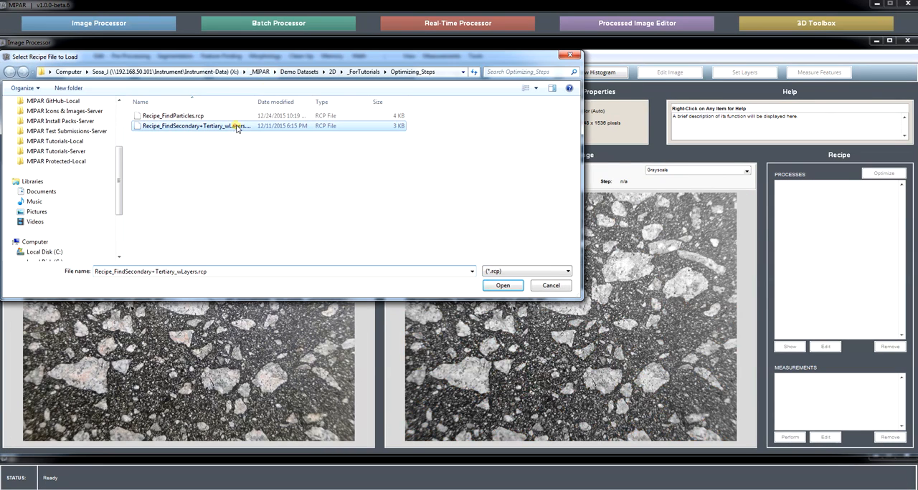
pyautogui.click(191, 116)
pyautogui.click(502, 286)
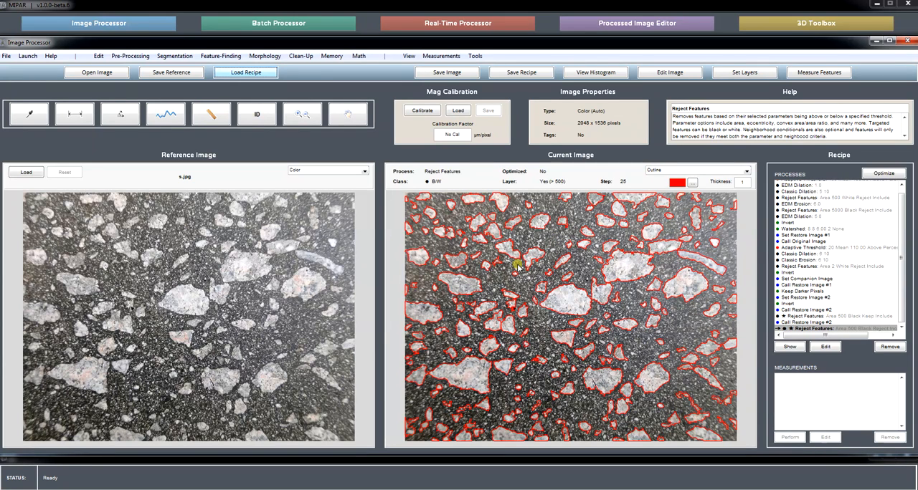
# Step: Show the Reject Features step that keeps black features by area 500, and switch the current image's display to B/W
pyautogui.click(822, 316)
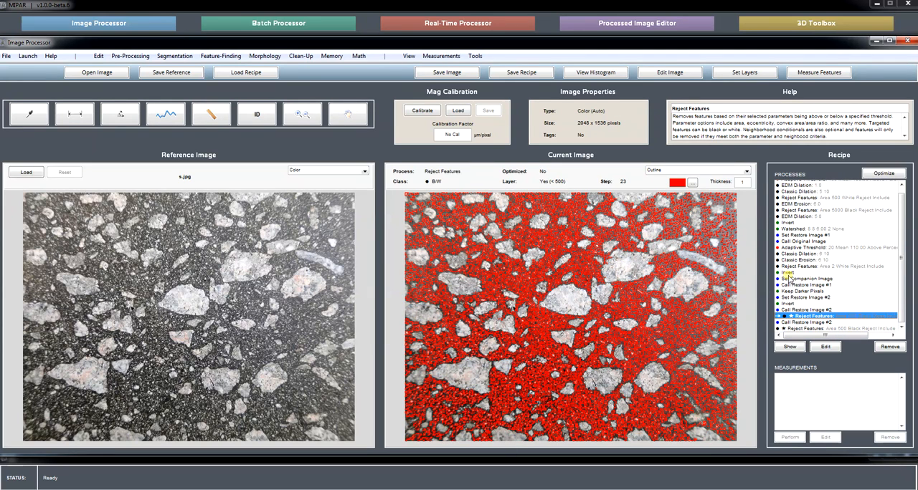
pyautogui.scroll(1, 897, 271)
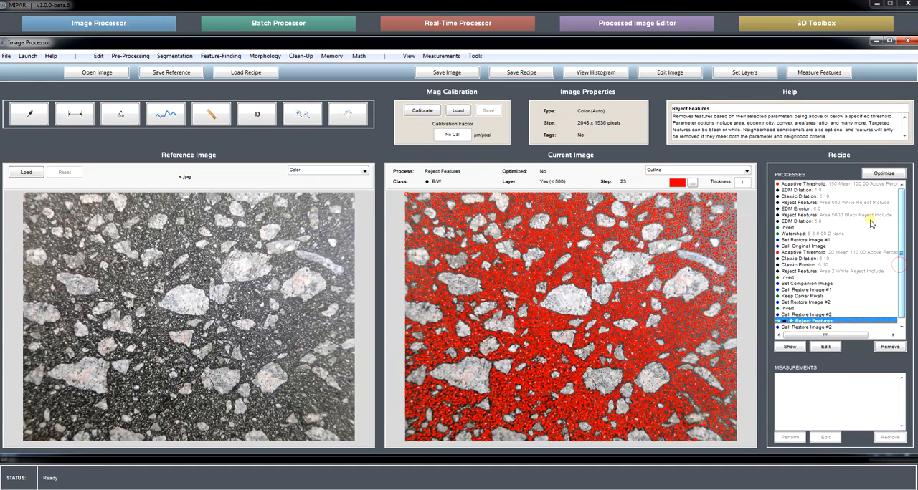
pyautogui.click(672, 170)
pyautogui.click(669, 178)
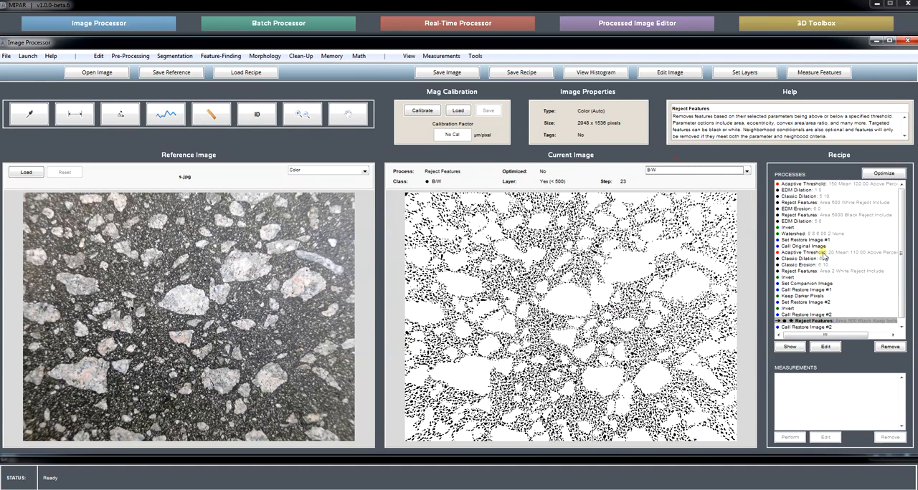
# Step: Inspect the parameters of the second Adaptive Threshold step and a close-up of its image without the threshold preview
pyautogui.click(824, 253)
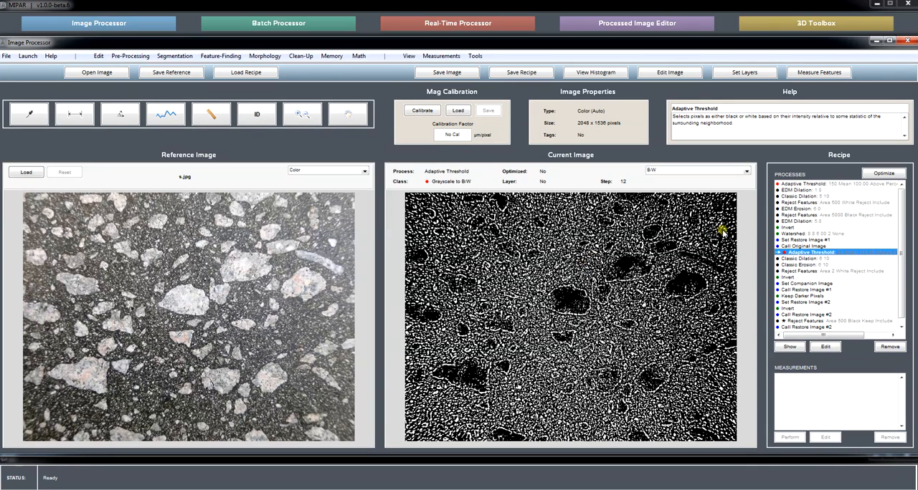
pyautogui.click(826, 347)
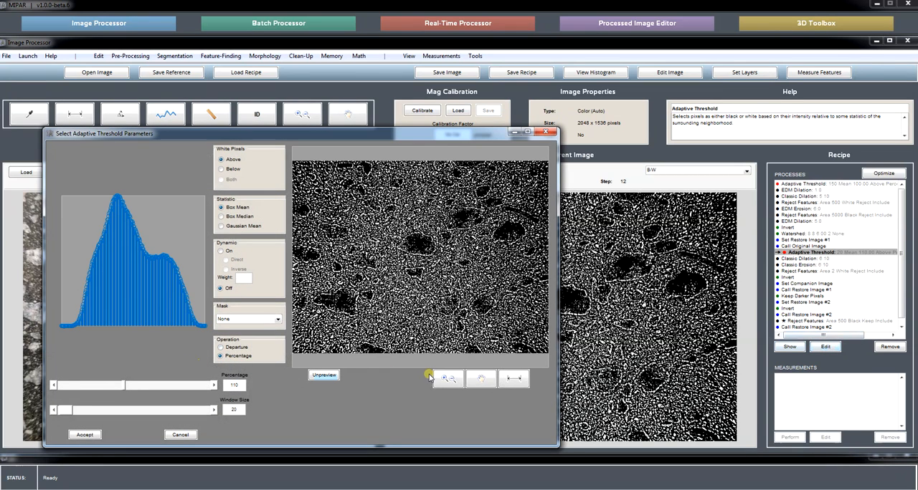
pyautogui.click(448, 379)
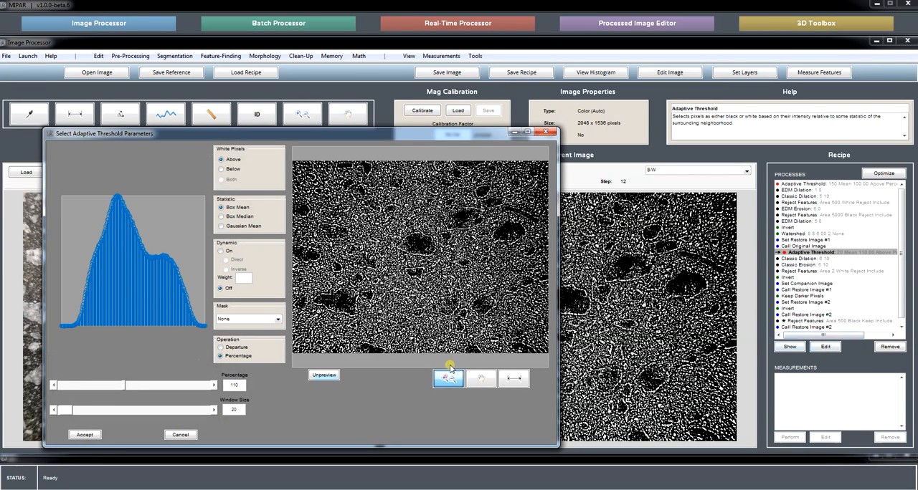
pyautogui.click(526, 281)
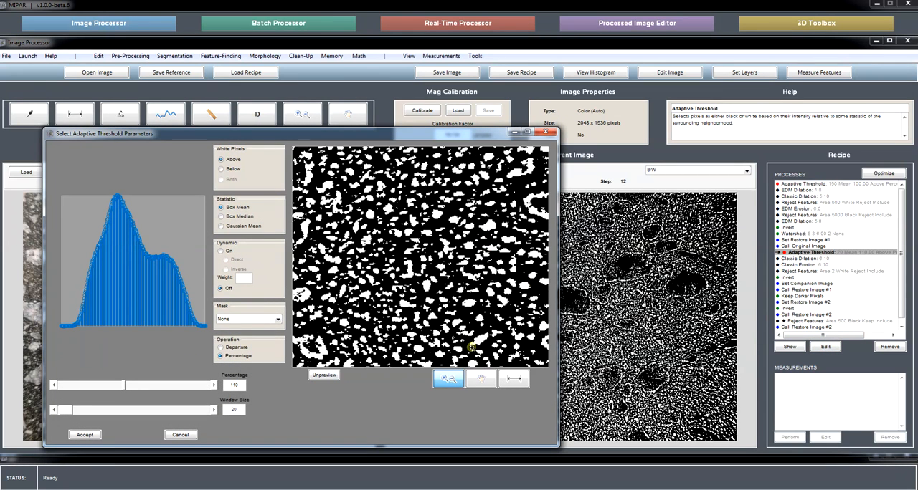
pyautogui.click(324, 375)
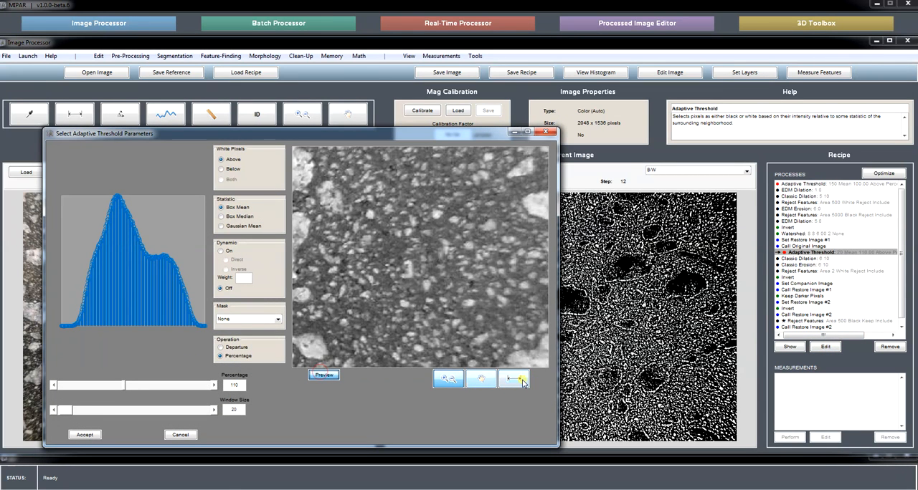
# Step: Measure distances across the fine particles in the close-up, and leave the Adaptive Threshold parameters without changing them
pyautogui.click(513, 378)
pyautogui.moveTo(456, 259); pyautogui.dragTo(363, 214)
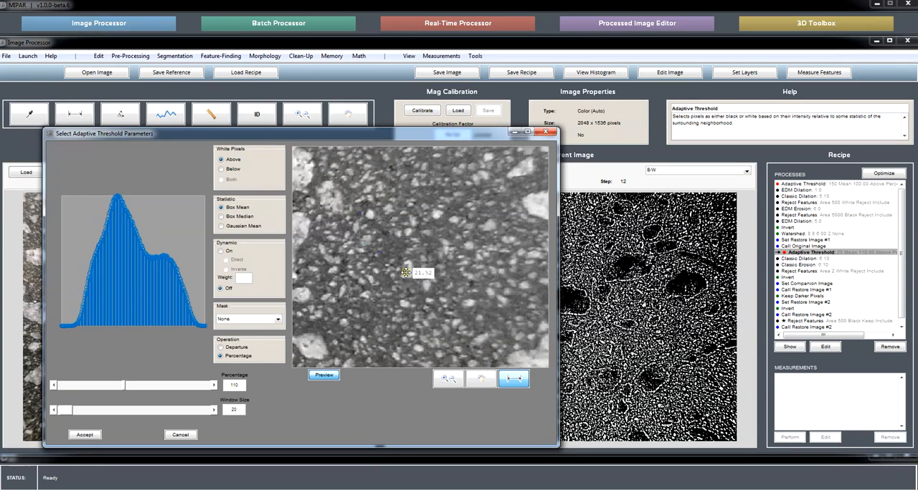
pyautogui.moveTo(406, 272); pyautogui.dragTo(403, 272)
pyautogui.click(517, 381)
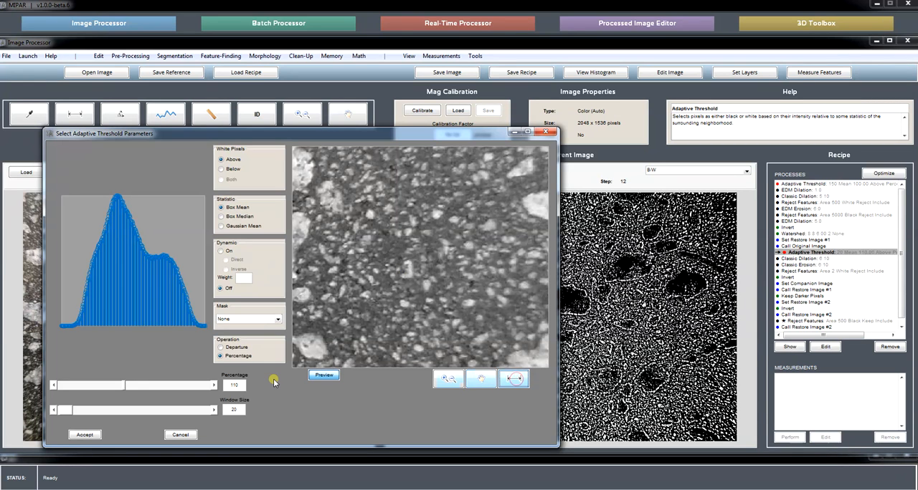
pyautogui.click(180, 434)
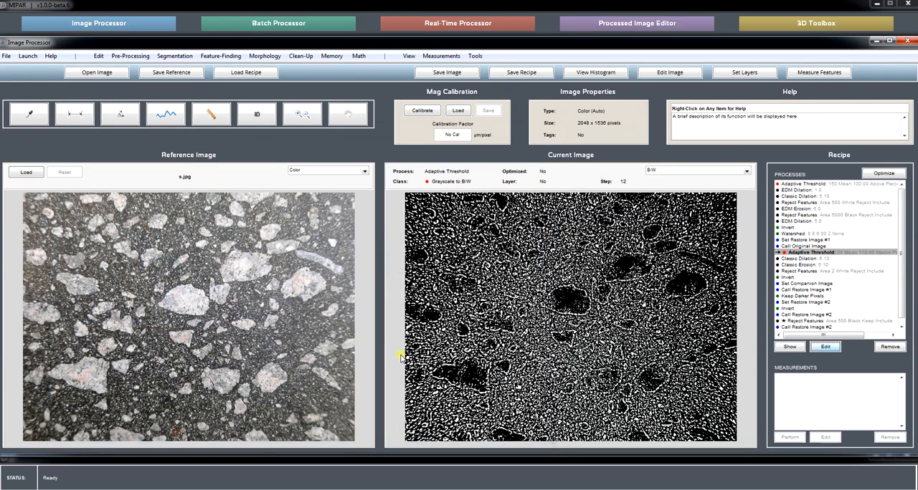
# Step: Configure optimization of the second Adaptive Threshold step against the prior image, on a sub-region, using the Intra-class Variance metric
pyautogui.click(881, 173)
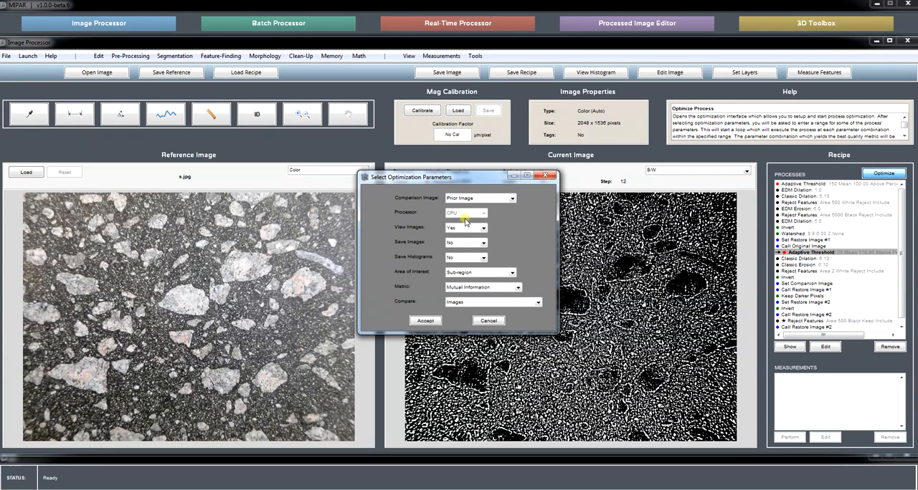
pyautogui.click(465, 288)
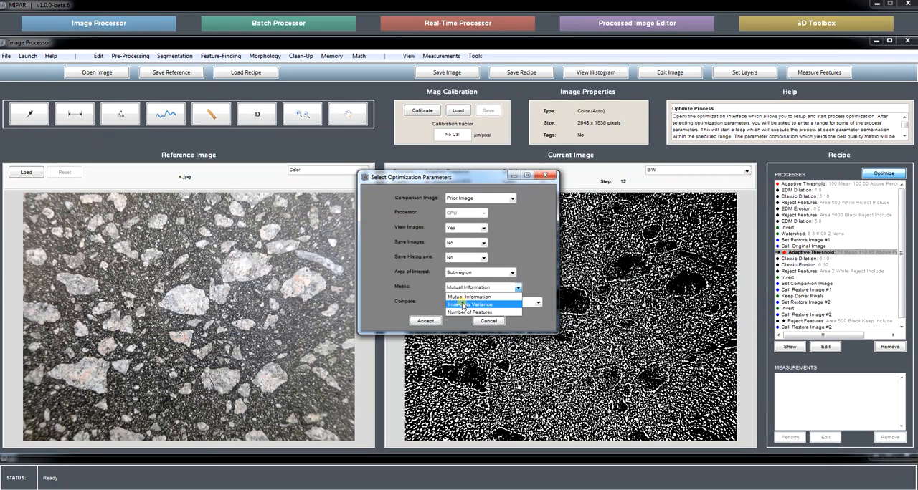
pyautogui.click(466, 305)
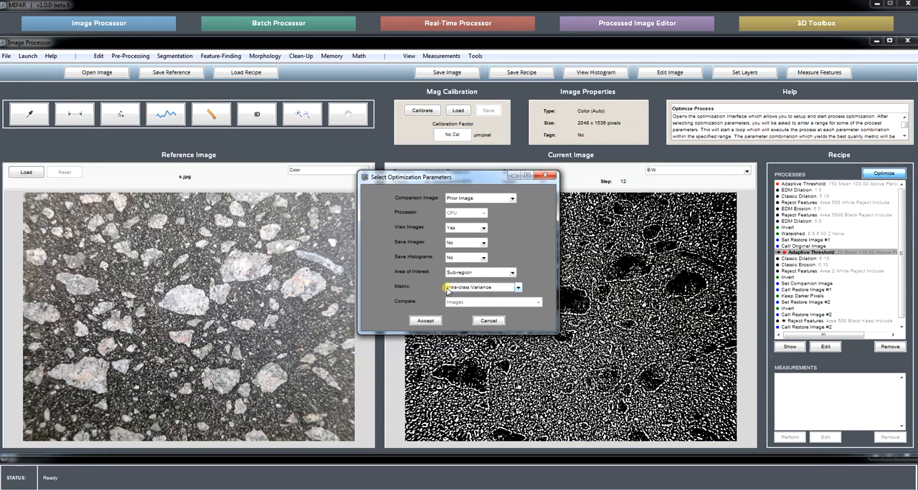
pyautogui.click(426, 320)
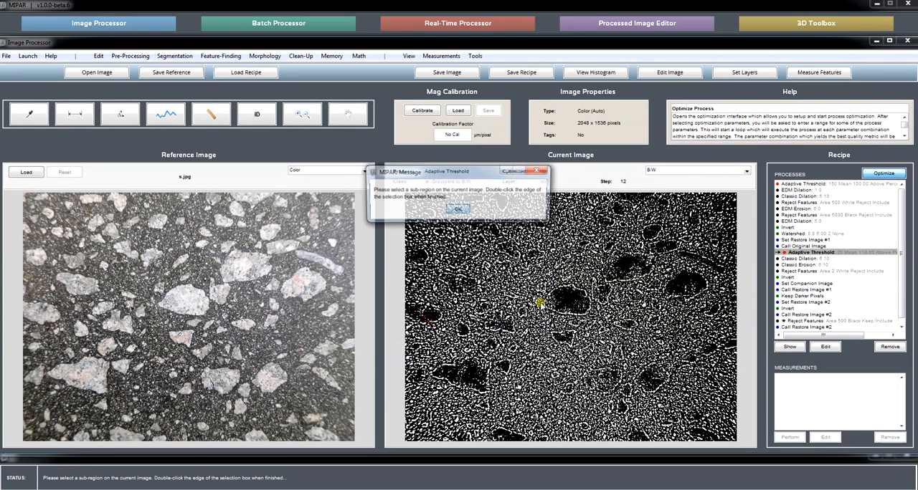
# Step: Select a small sub-region below the large dark particle and run the optimization with window size 20 and thresholds 90 to 120, increment 1
pyautogui.click(459, 209)
pyautogui.moveTo(663, 307); pyautogui.dragTo(702, 342)
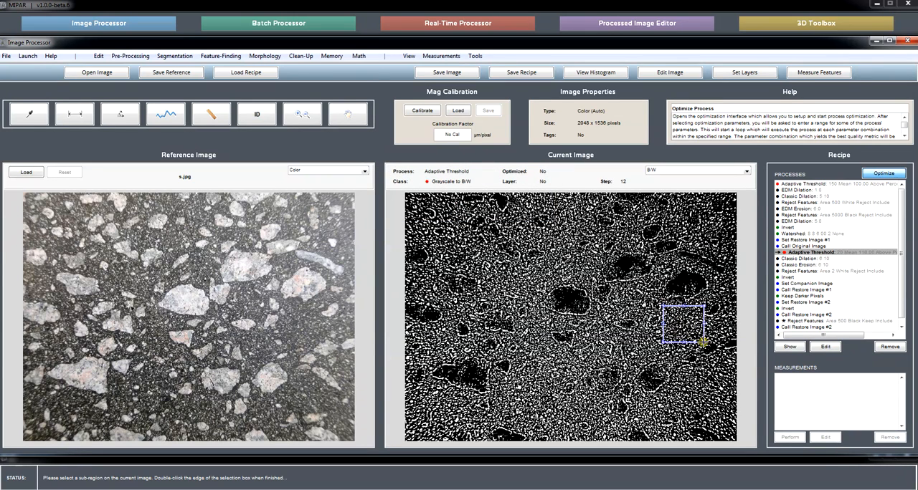
pyautogui.doubleClick(697, 342)
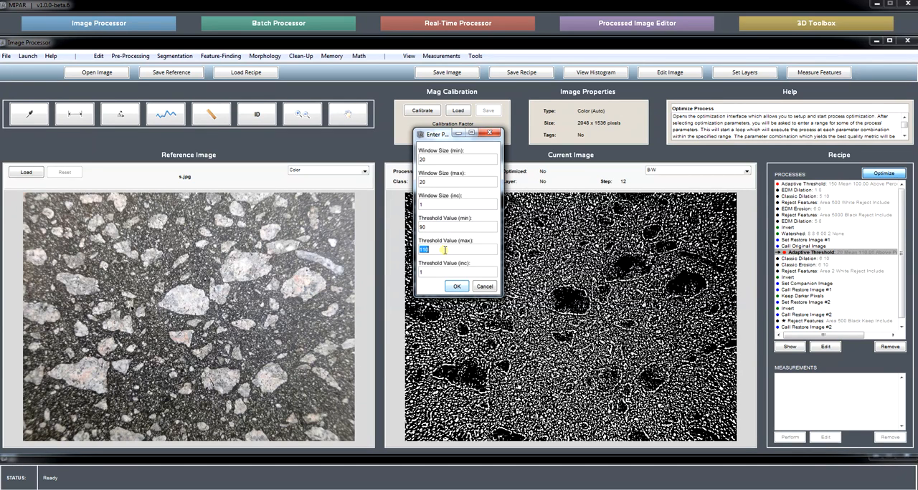
pyautogui.click(457, 287)
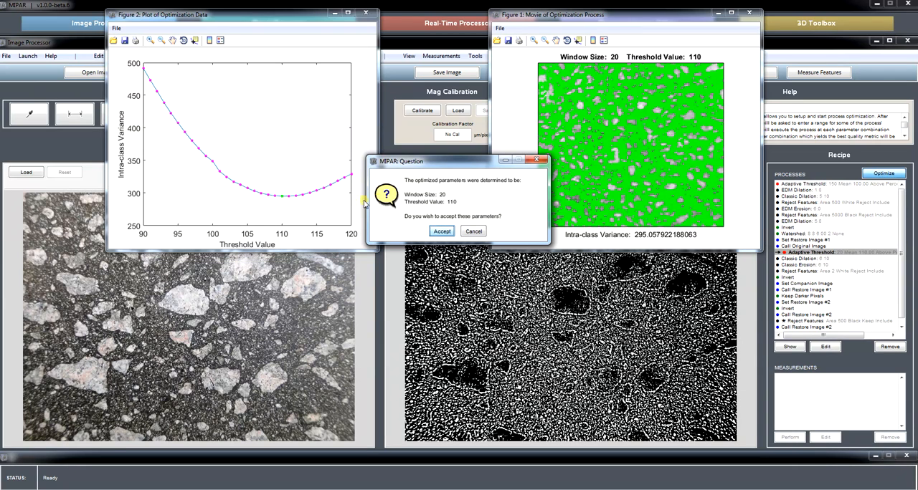
# Step: Accept the optimized Adaptive Threshold parameters and close both optimization figures
pyautogui.click(442, 230)
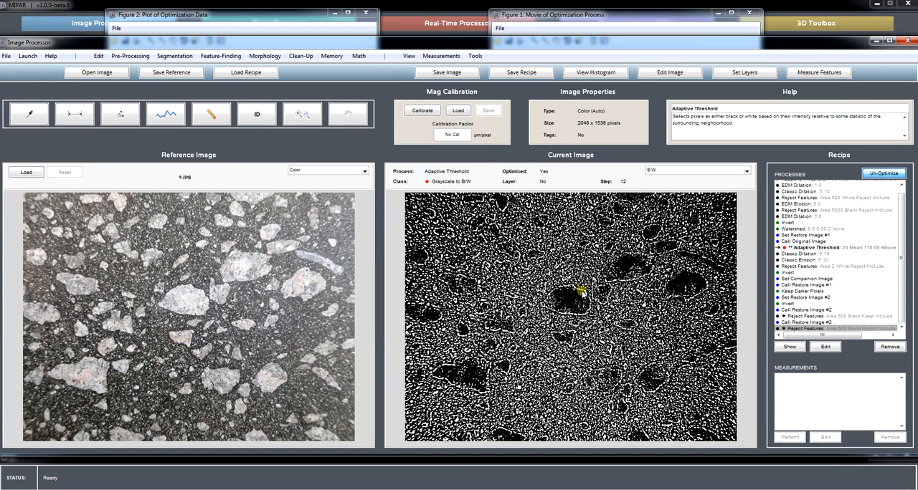
pyautogui.click(754, 14)
pyautogui.click(371, 13)
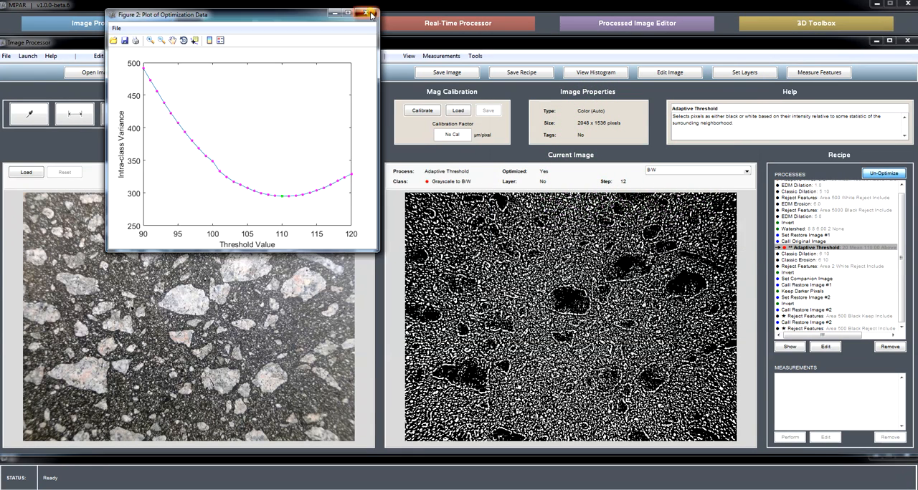
# Step: Add an EDM Dilation with depth 0 after the final Reject Features step of the recipe
pyautogui.click(853, 329)
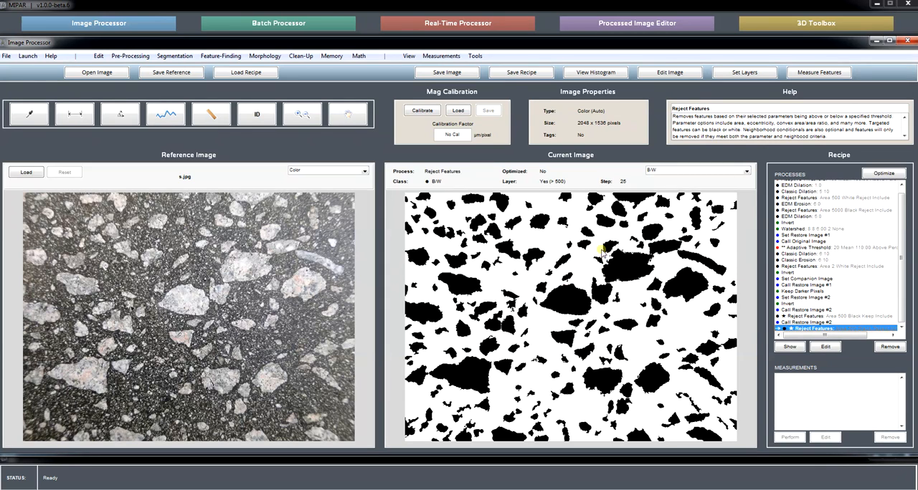
pyautogui.click(265, 56)
pyautogui.moveTo(286, 79)
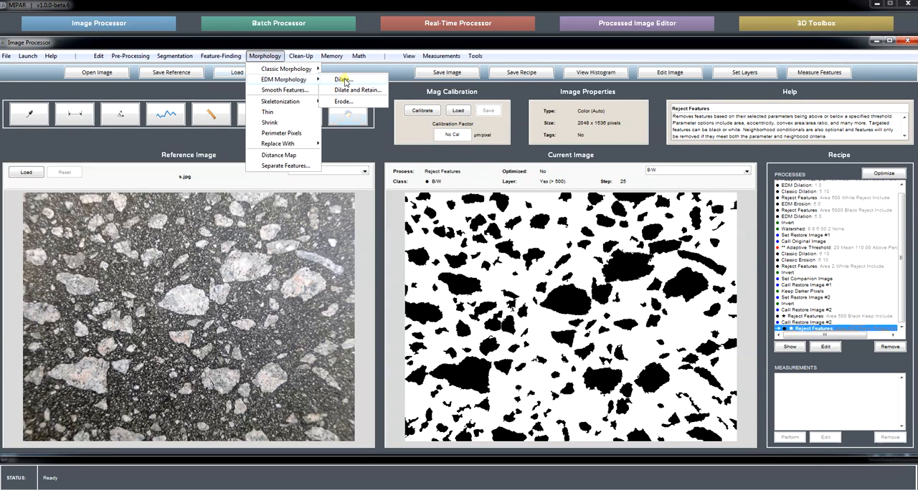
pyautogui.click(343, 80)
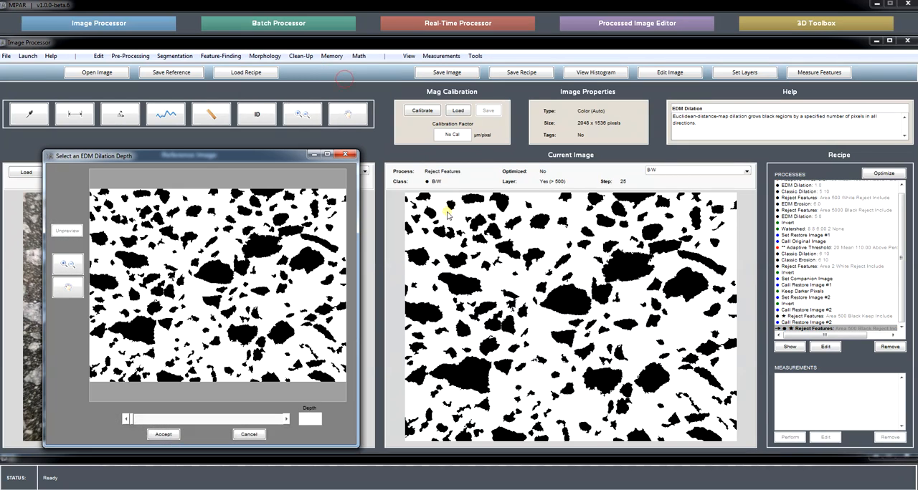
pyautogui.write('6')
pyautogui.click(334, 421)
pyautogui.click(163, 435)
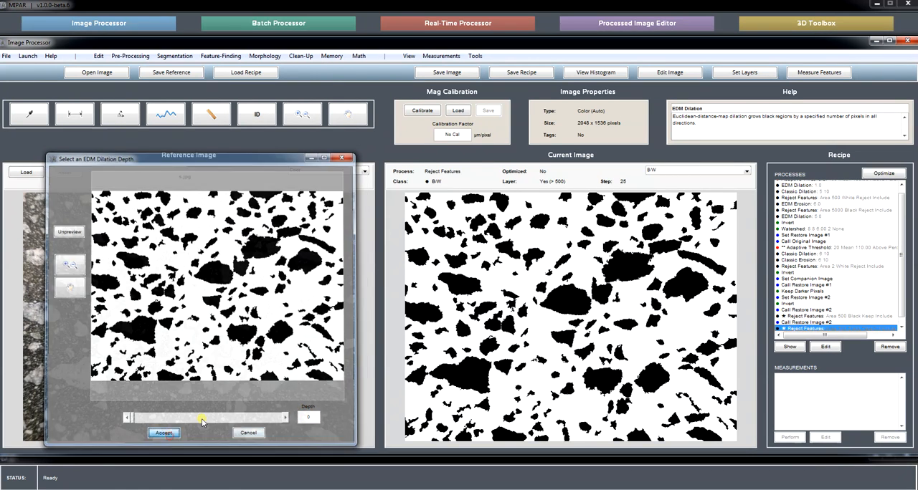
# Step: Configure optimization of the EDM Dilation against the original image, over the entire image, using the Intra-class Variance metric
pyautogui.click(881, 173)
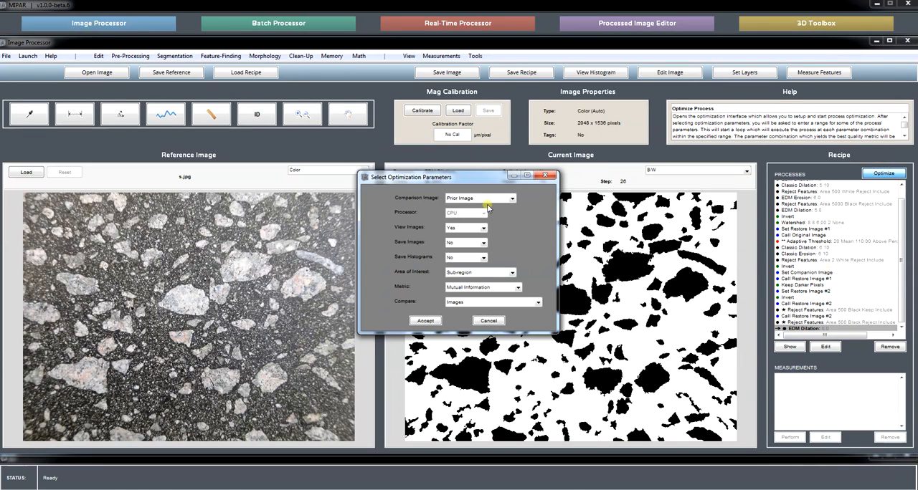
pyautogui.click(465, 271)
pyautogui.click(460, 290)
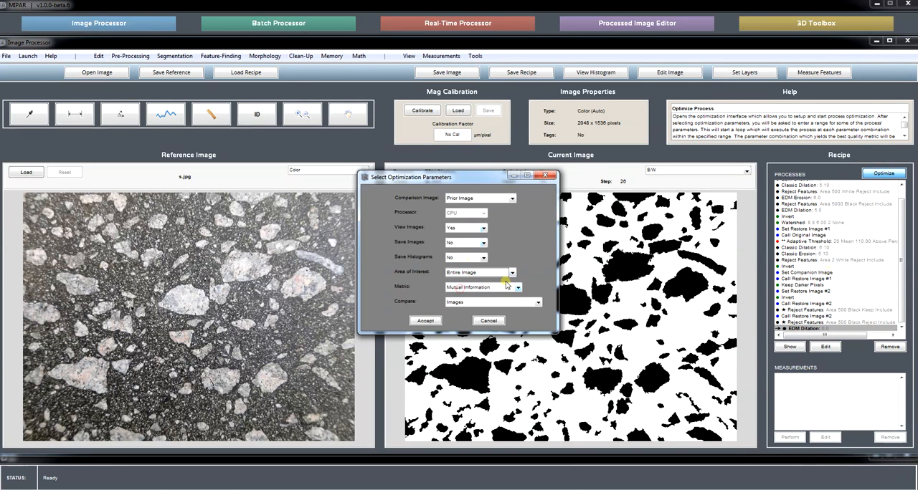
pyautogui.click(459, 198)
pyautogui.click(463, 215)
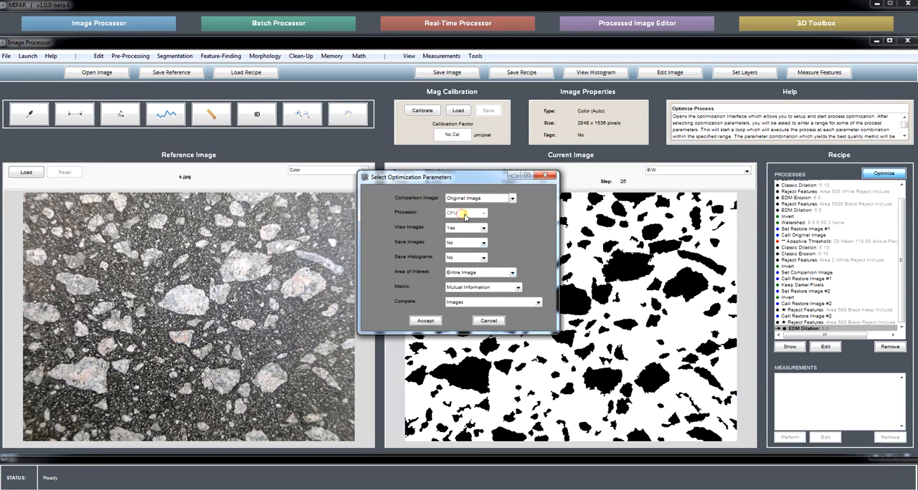
pyautogui.click(466, 286)
pyautogui.click(462, 304)
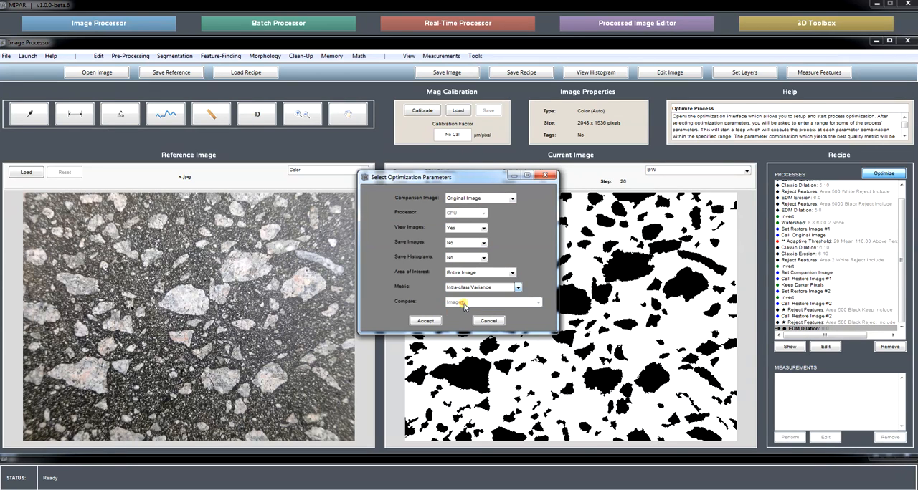
pyautogui.click(425, 321)
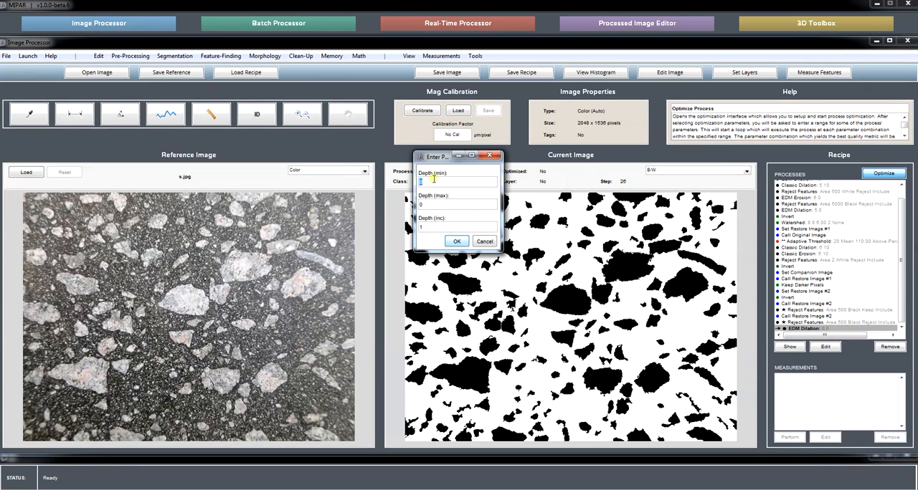
# Step: Run the EDM Dilation optimization over depths from 0 to 10 and accept the optimized depth
pyautogui.write('10')
pyautogui.click(456, 241)
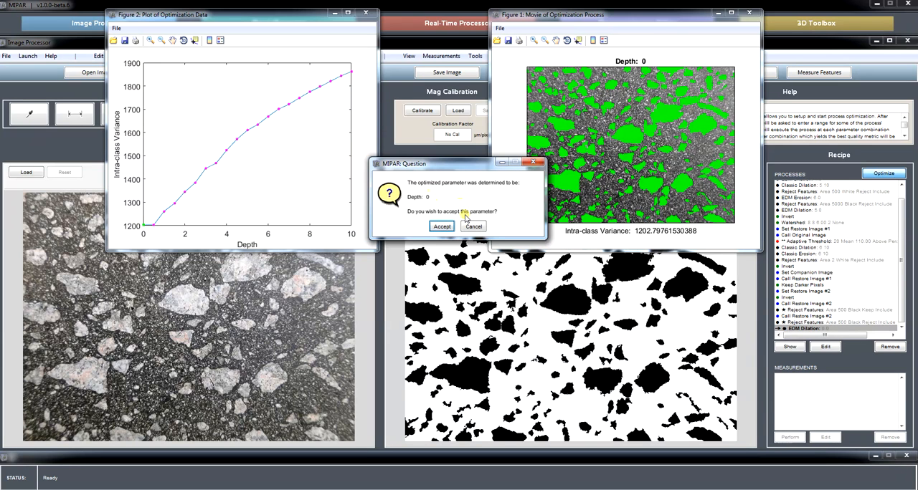
pyautogui.click(442, 227)
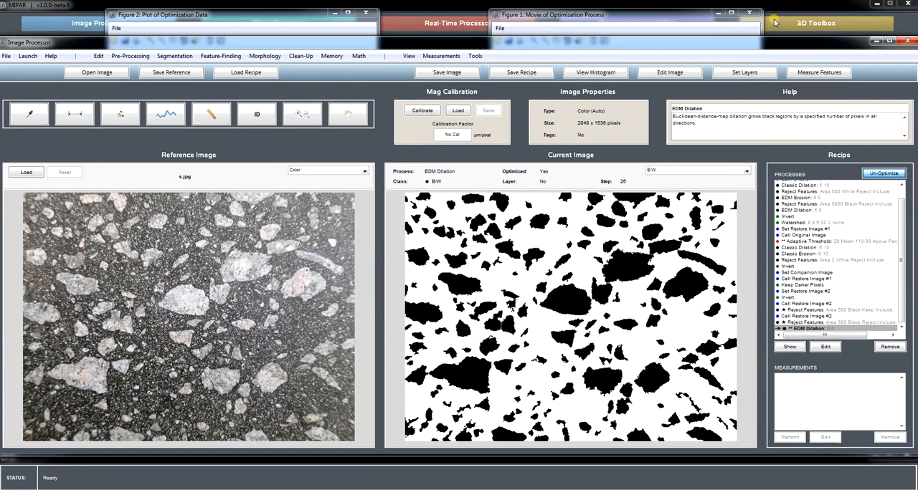
# Step: Add an EDM Erosion with depth 0 after the EDM Dilation
pyautogui.click(265, 56)
pyautogui.moveTo(301, 80)
pyautogui.click(351, 101)
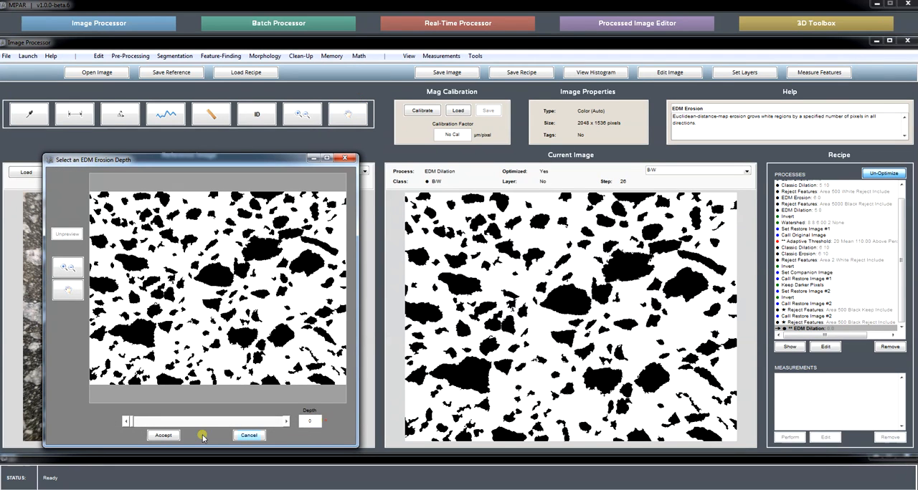
pyautogui.click(164, 435)
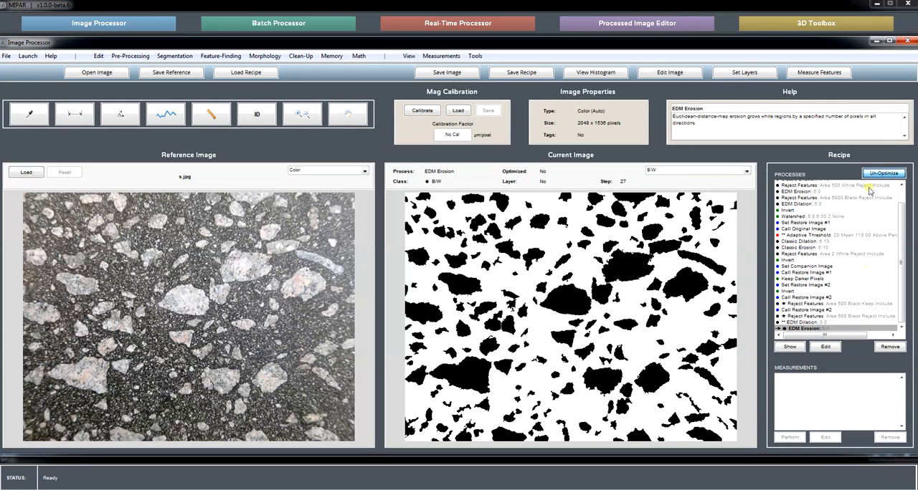
# Step: Configure optimization of the EDM Erosion against the original image, over the entire image, using the Intra-class Variance metric
pyautogui.click(872, 174)
pyautogui.click(879, 173)
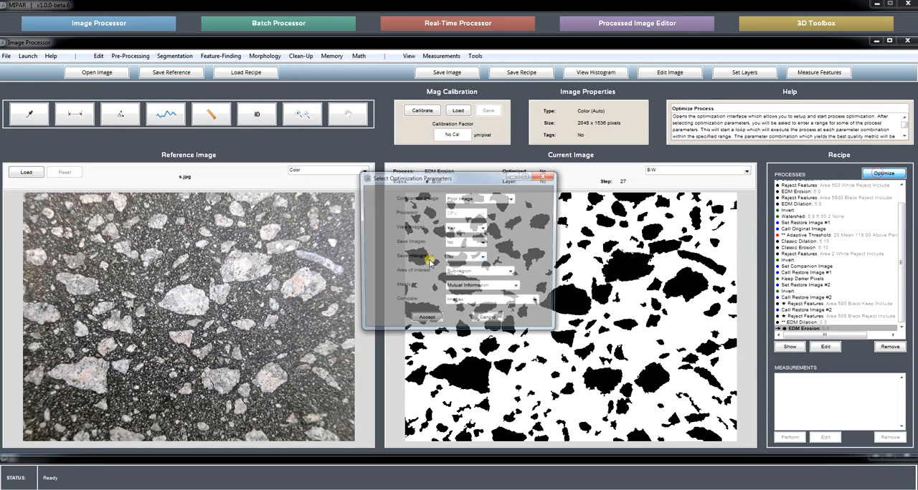
pyautogui.click(459, 198)
pyautogui.click(463, 215)
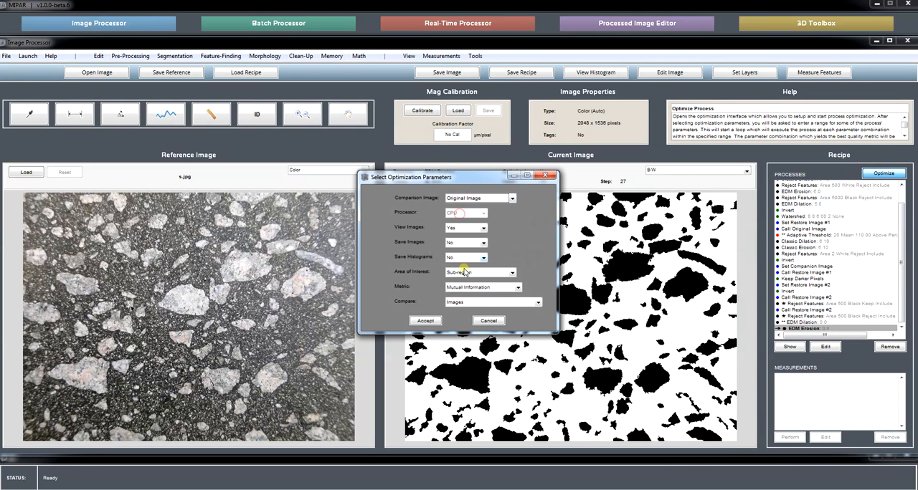
pyautogui.click(467, 272)
pyautogui.click(463, 287)
pyautogui.click(462, 287)
pyautogui.click(463, 296)
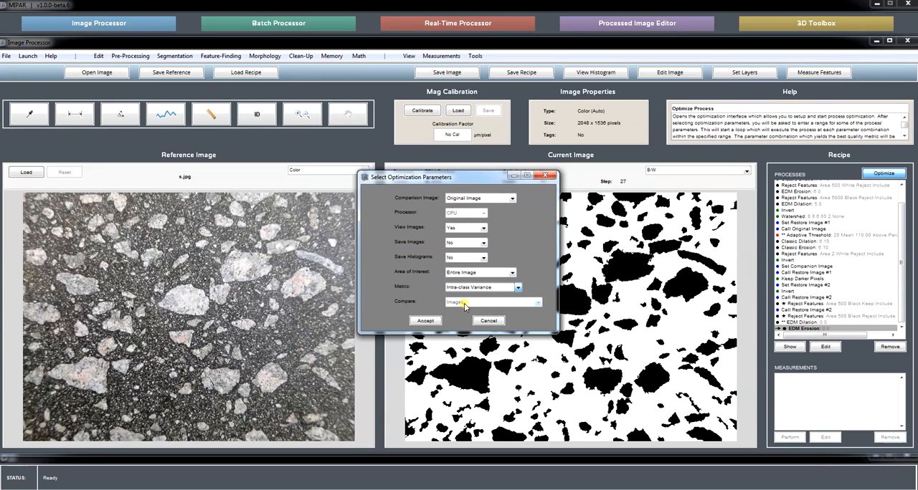
pyautogui.click(425, 320)
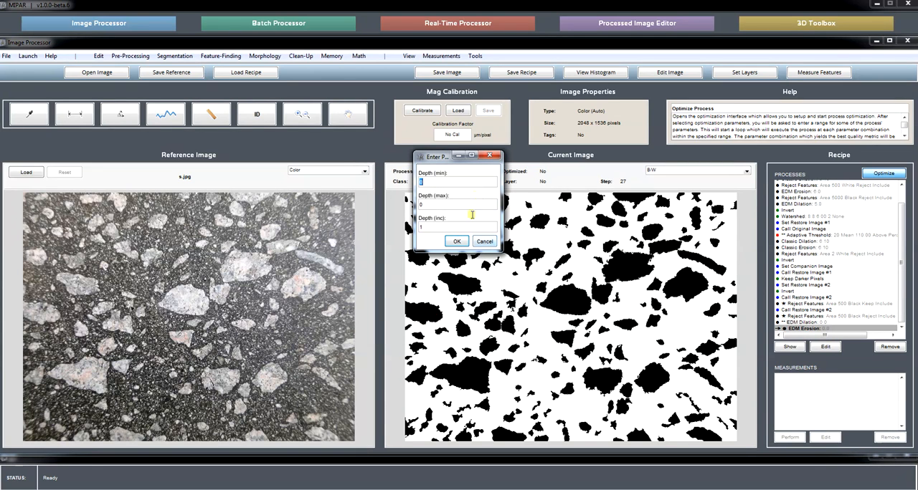
# Step: Run the EDM Erosion optimization over depths from 0 to 10
pyautogui.click(440, 206)
pyautogui.click(456, 242)
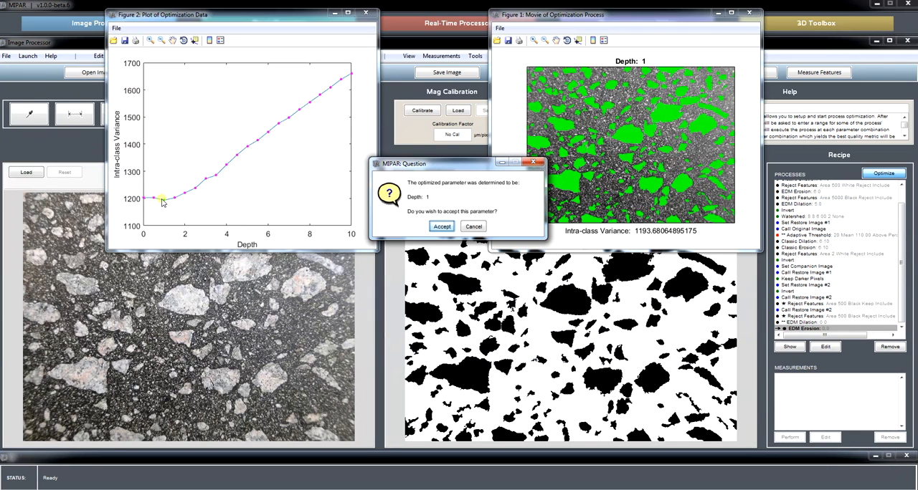
# Step: Accept the optimized EDM Erosion depth of 1 and close the optimization movie and data plot figures
pyautogui.click(442, 226)
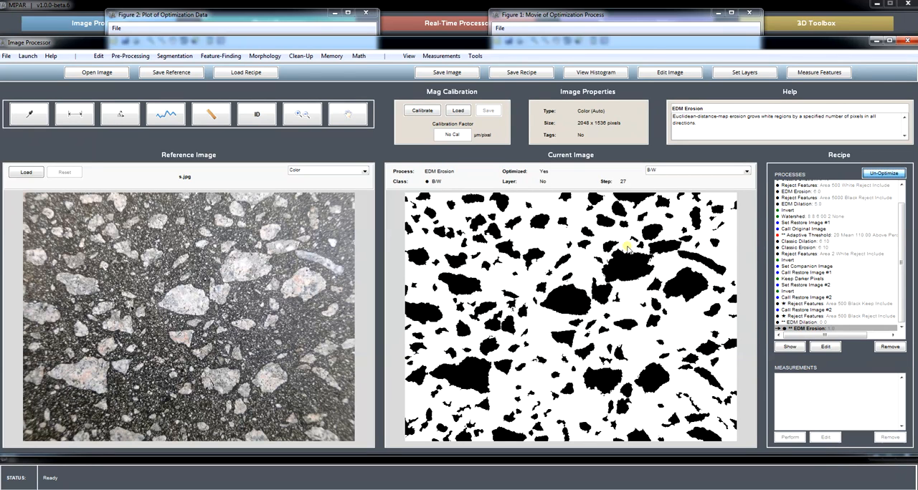
pyautogui.click(748, 12)
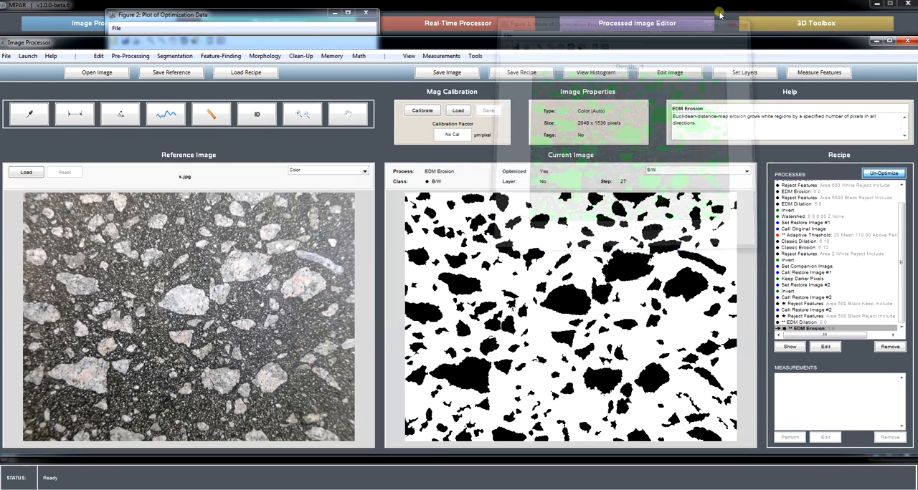
pyautogui.click(367, 13)
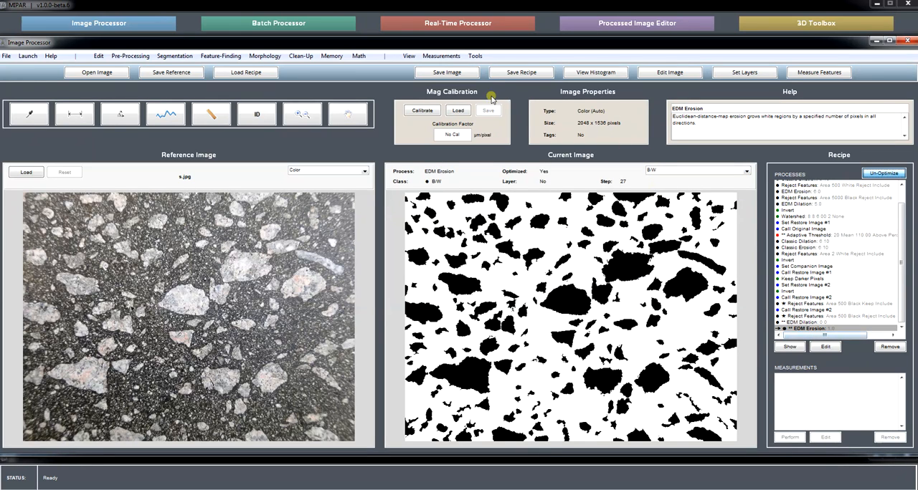
# Step: Add an Area Fraction measurement using the Count Pixels method on the EDM Erosion result and dismiss its readout
pyautogui.click(441, 57)
pyautogui.moveTo(495, 79)
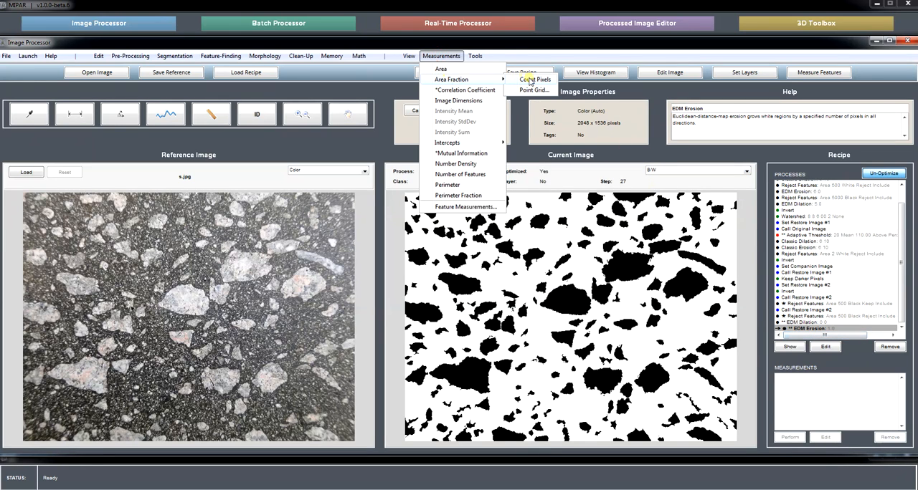
pyautogui.click(529, 81)
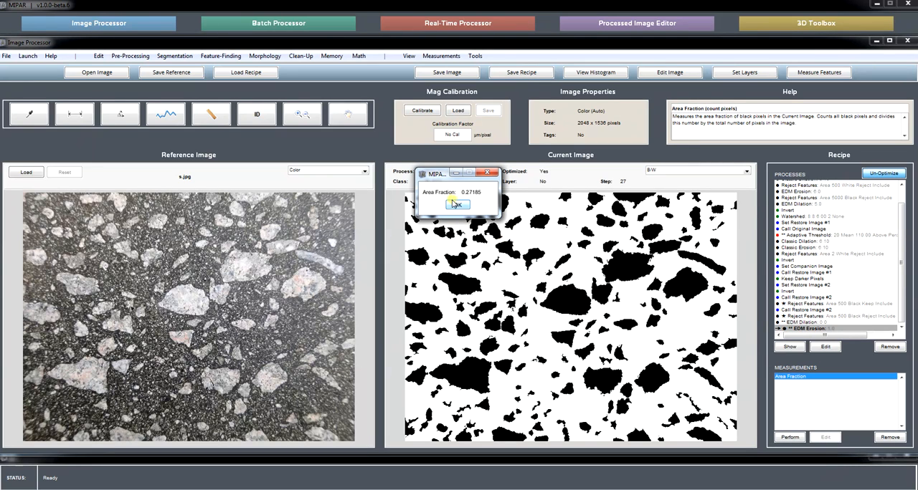
pyautogui.click(459, 205)
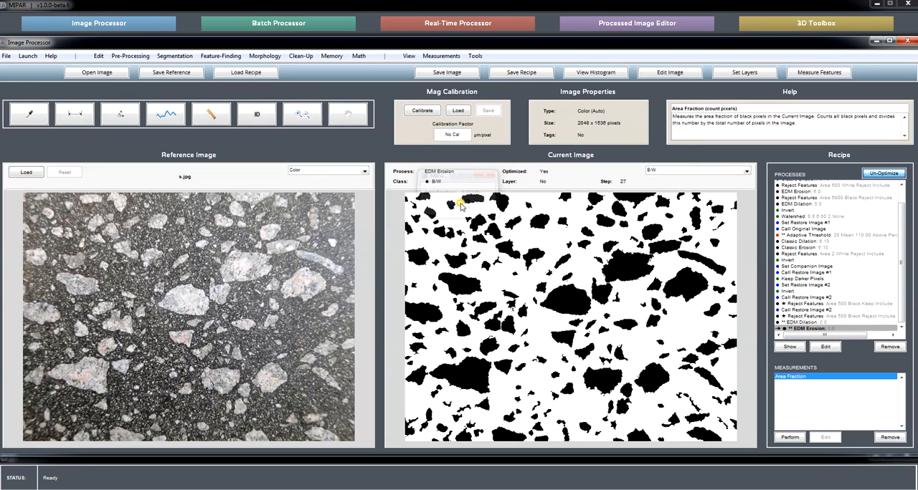
# Step: Display the final EDM Dilation step's result and perform the Area Fraction measurement on it
pyautogui.click(820, 322)
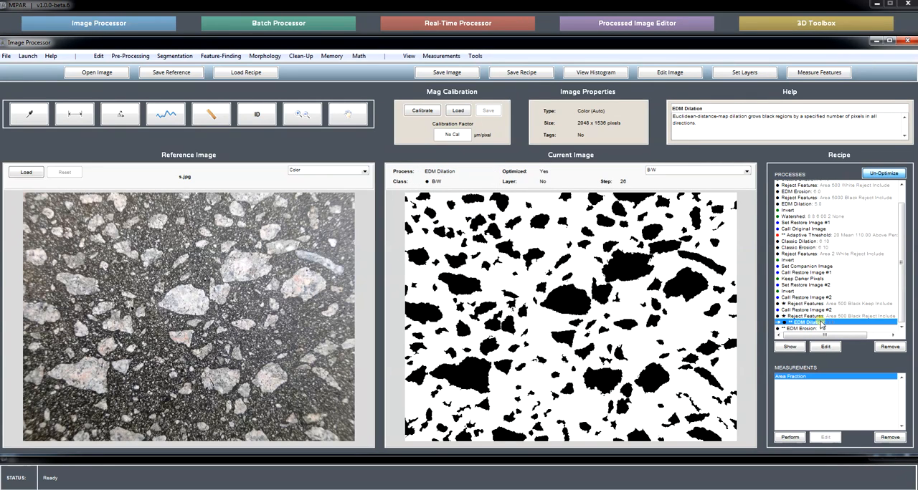
pyautogui.click(789, 439)
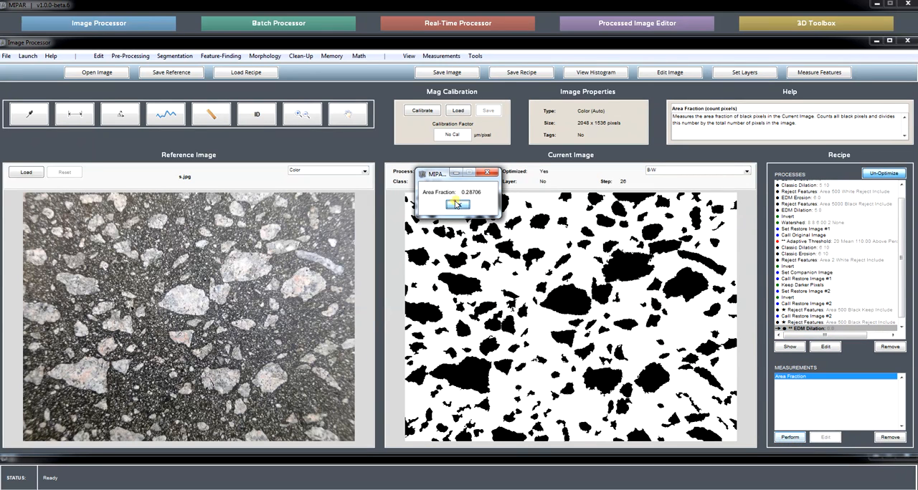
pyautogui.click(456, 205)
# Step: Return the current image to the final EDM Erosion step and repeat the Area Fraction measurement for comparison
pyautogui.scroll(-1, 858, 322)
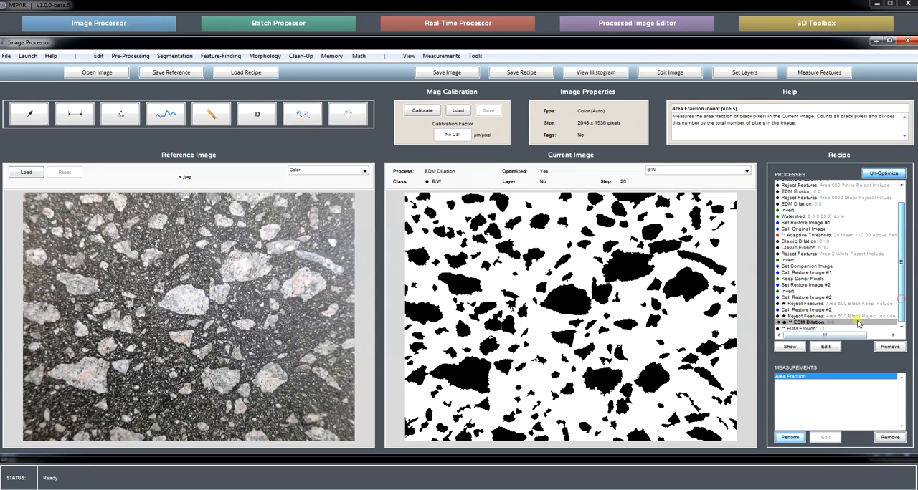
pyautogui.click(846, 328)
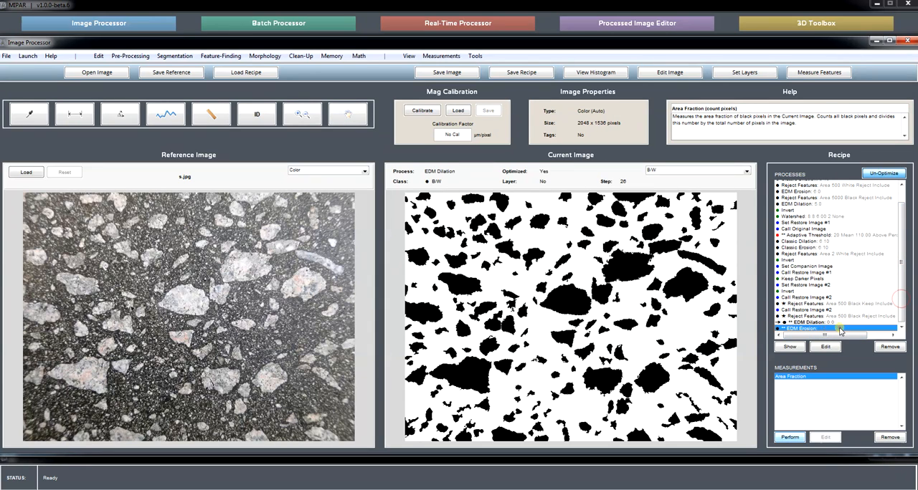
pyautogui.click(793, 438)
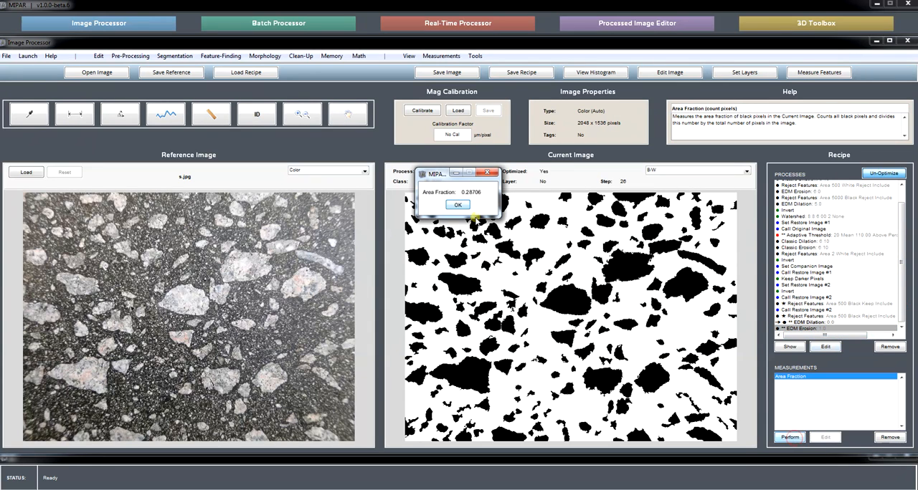
pyautogui.click(458, 205)
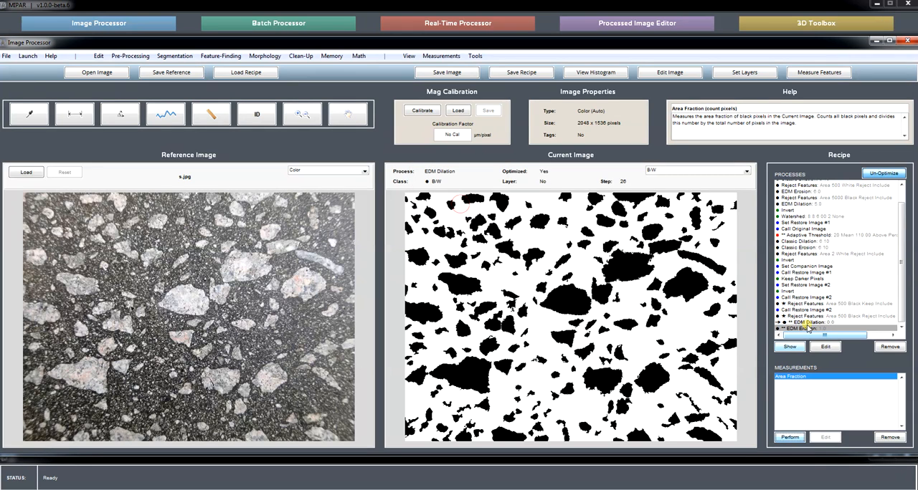
pyautogui.click(807, 328)
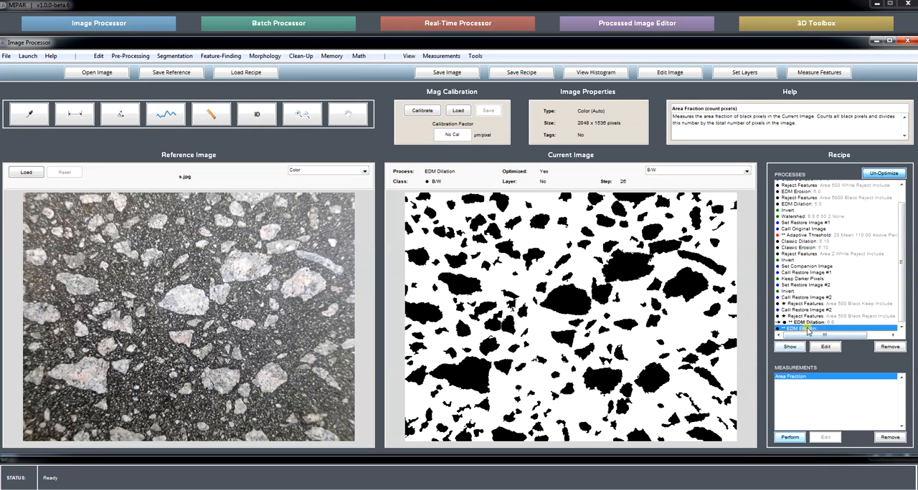
pyautogui.click(793, 439)
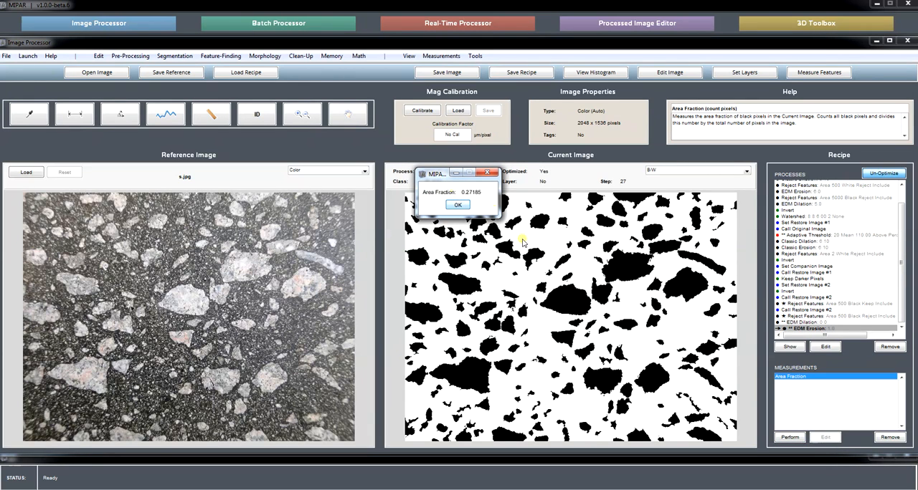
pyautogui.click(458, 206)
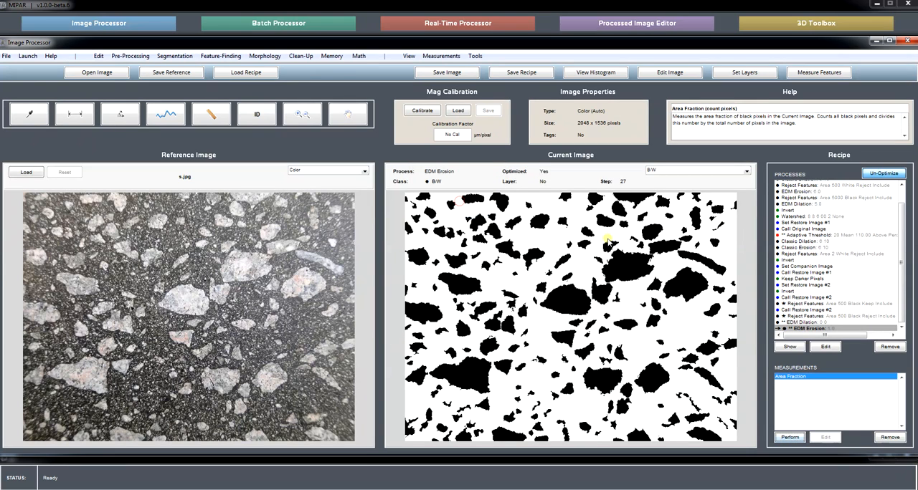